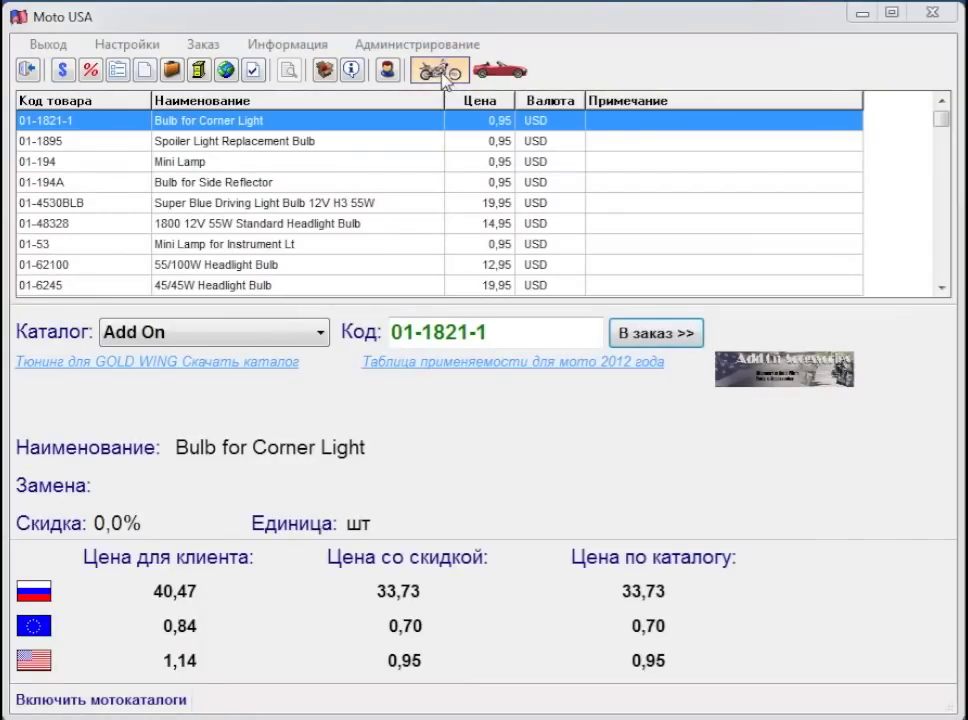
Switch to the car catalogues and browse the list of available catalogues.
click(503, 74)
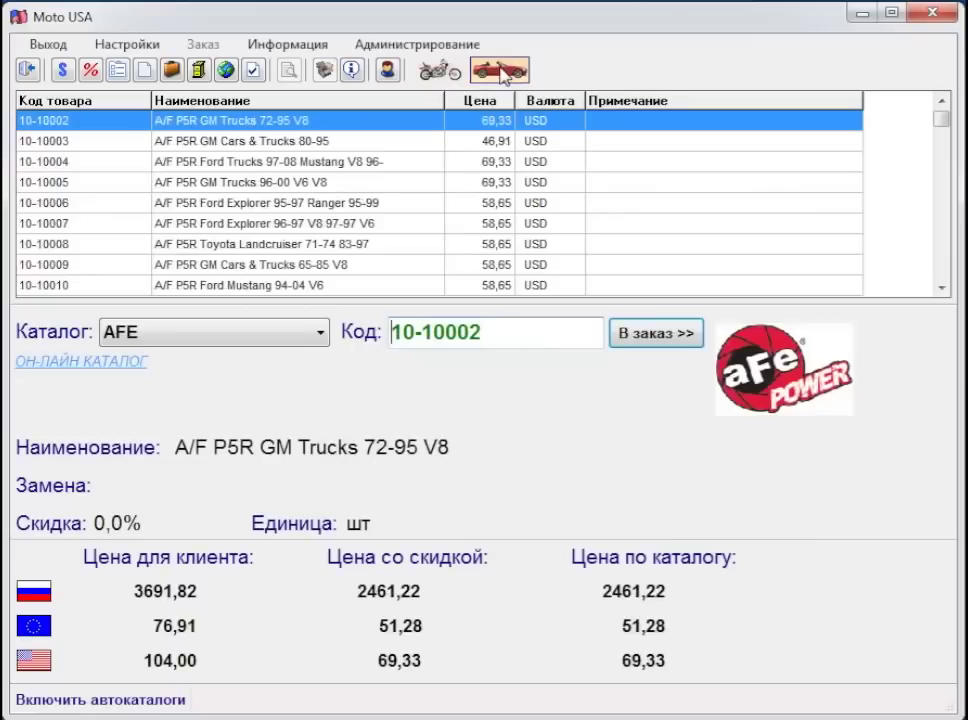
click(326, 338)
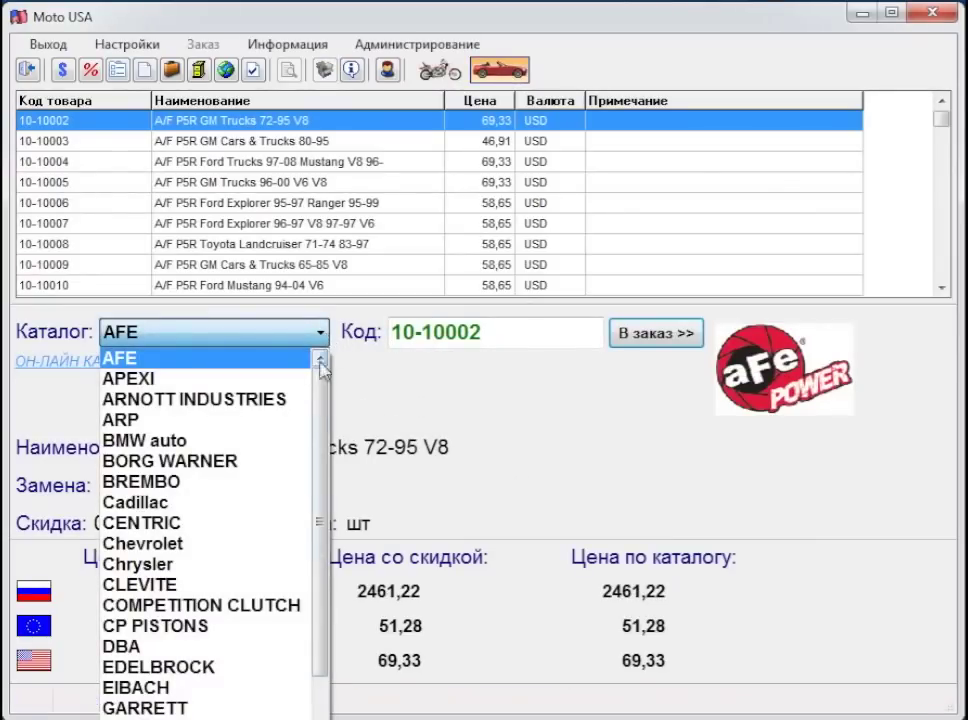
drag(324, 410, 323, 503)
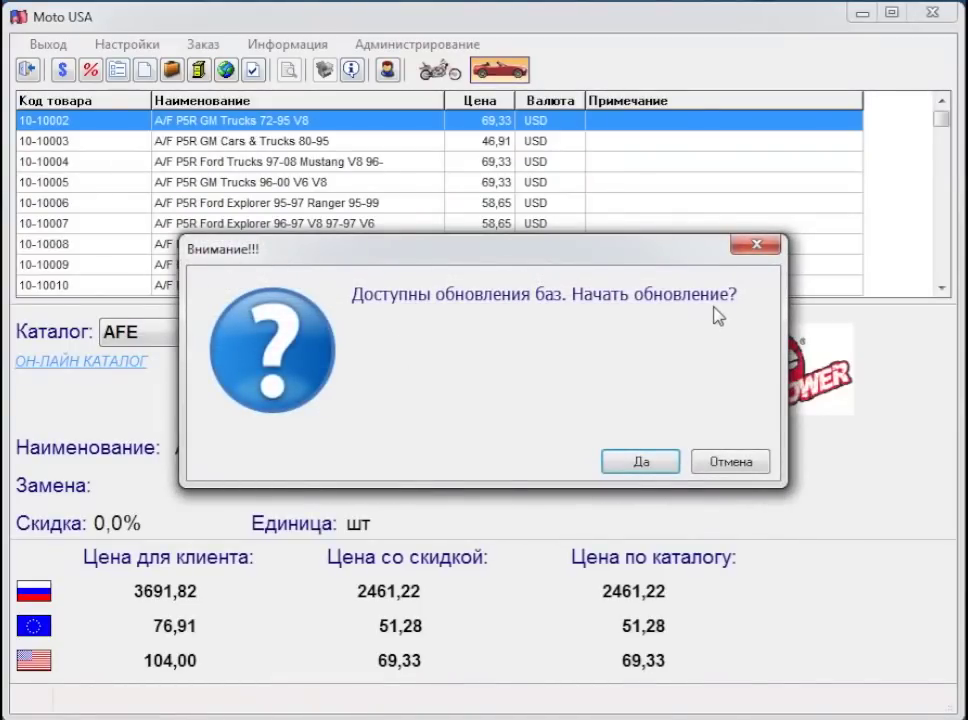
Accept the database update and install the new Lexus car catalogue, closing the update window when it finishes.
click(640, 465)
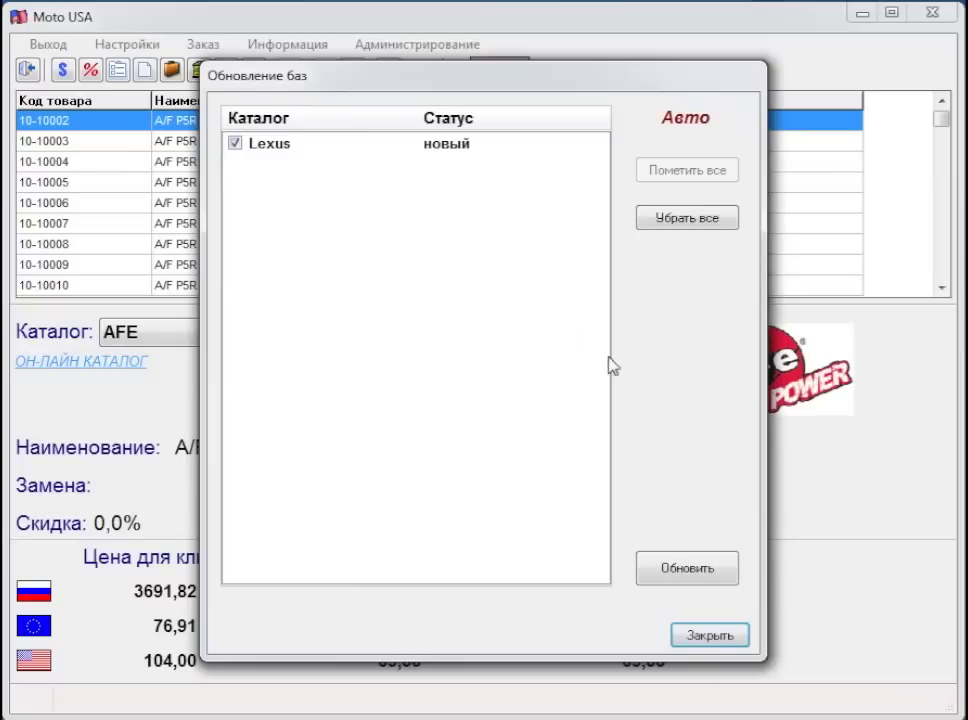
click(688, 568)
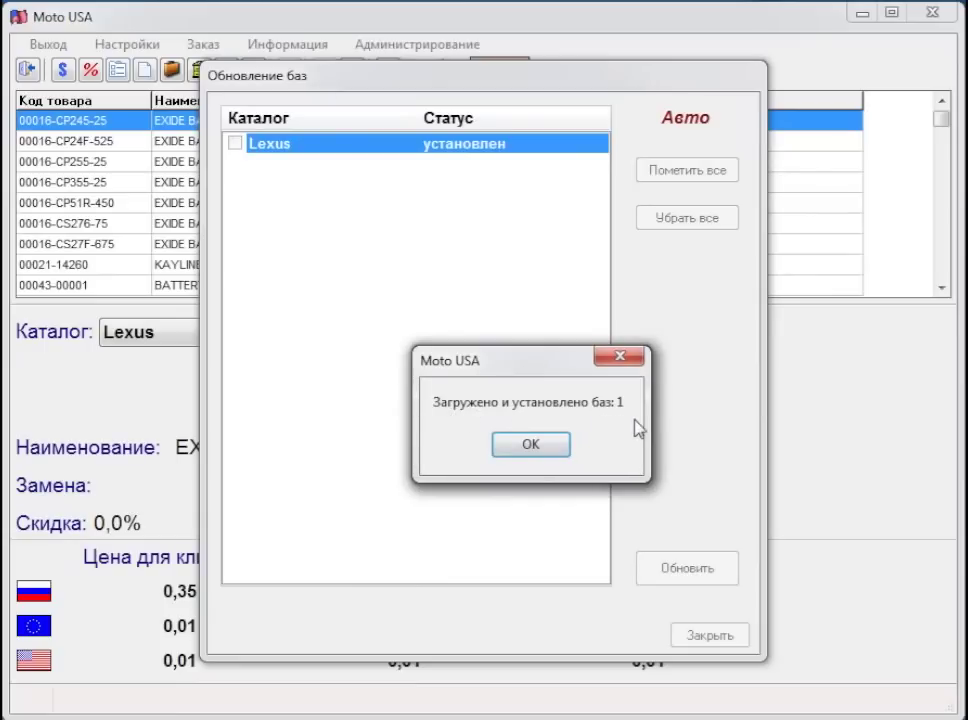
click(557, 449)
click(712, 636)
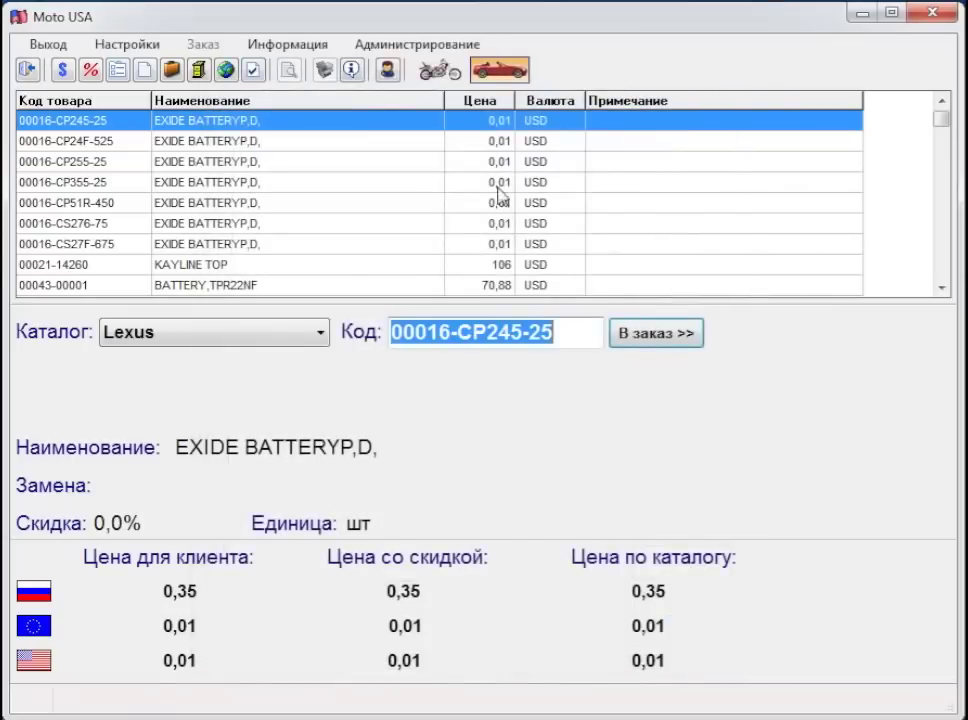
Return to the motorcycle catalogues, turn off updating with recalculation (Обновлять с пересчётом) in the currency rate settings and save.
click(440, 74)
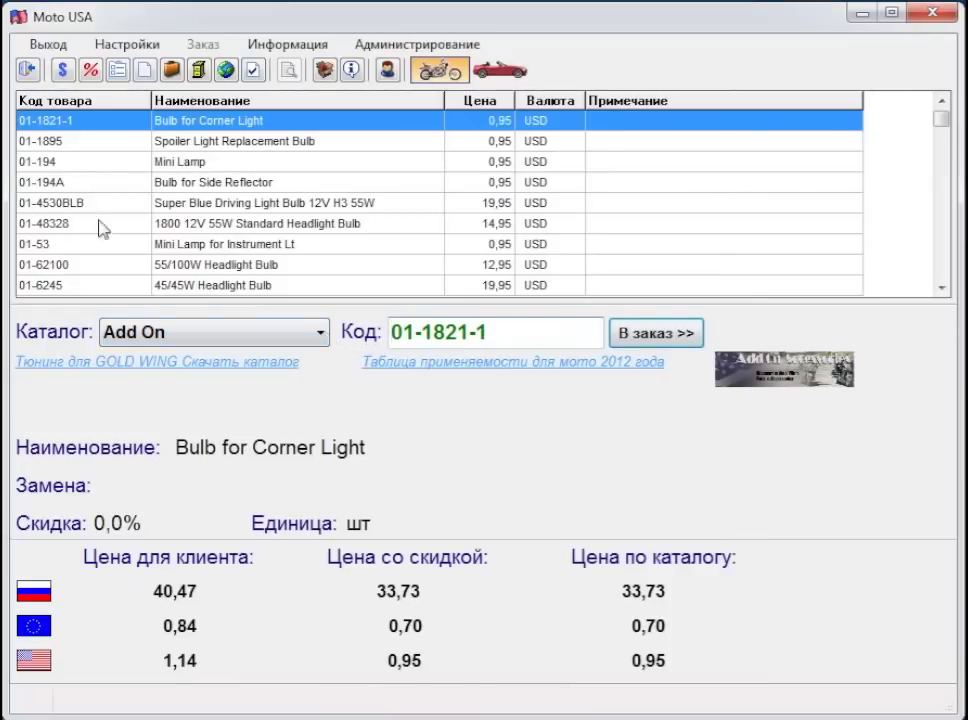
click(61, 70)
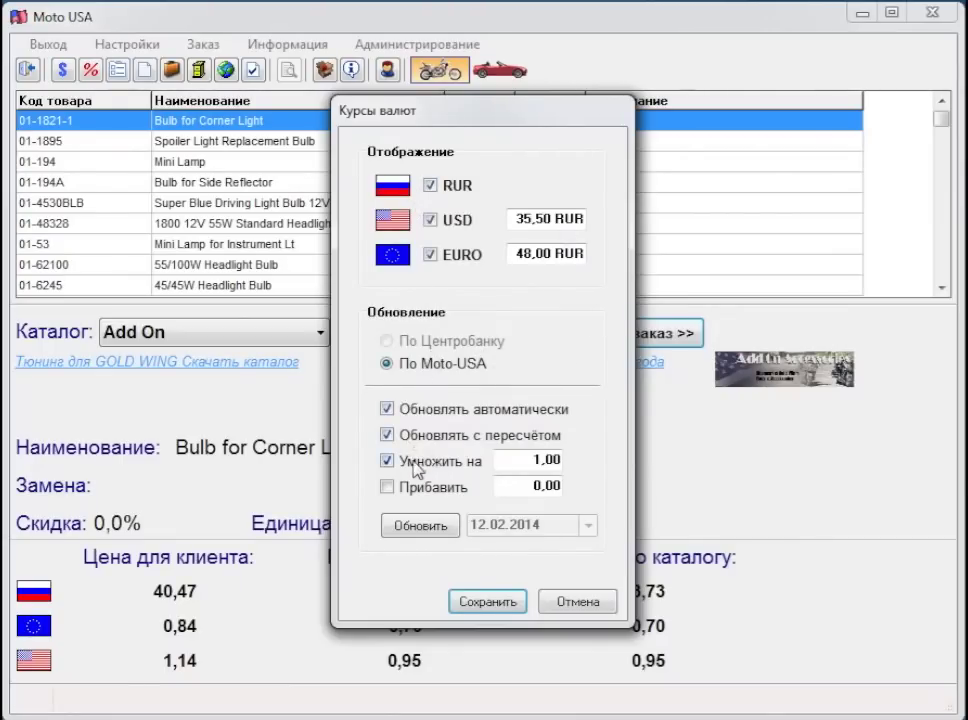
click(387, 435)
click(388, 487)
click(387, 436)
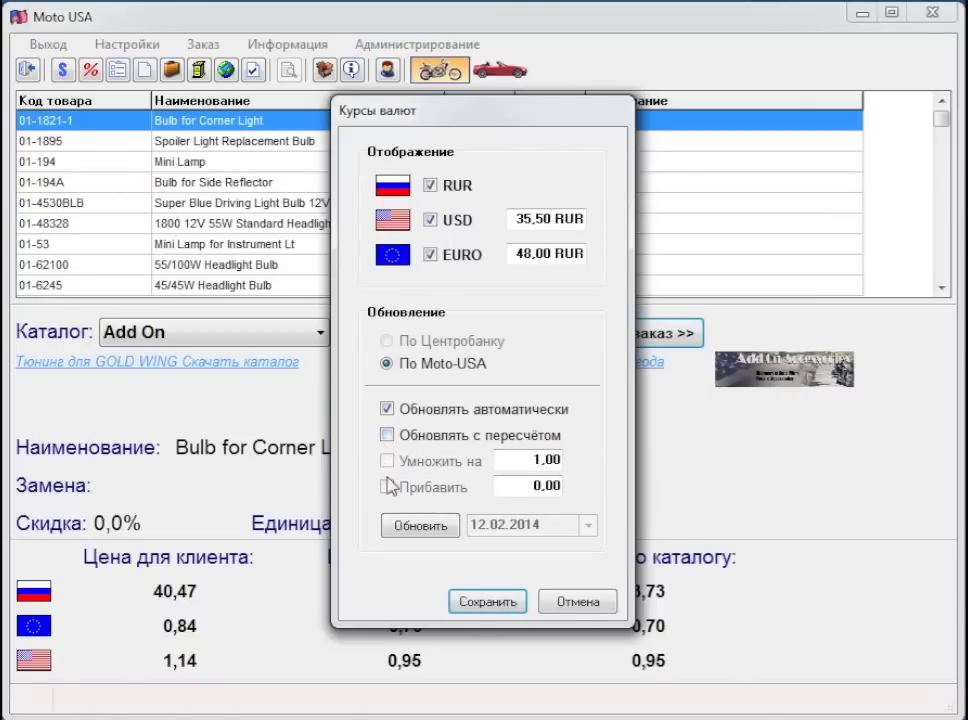
click(490, 601)
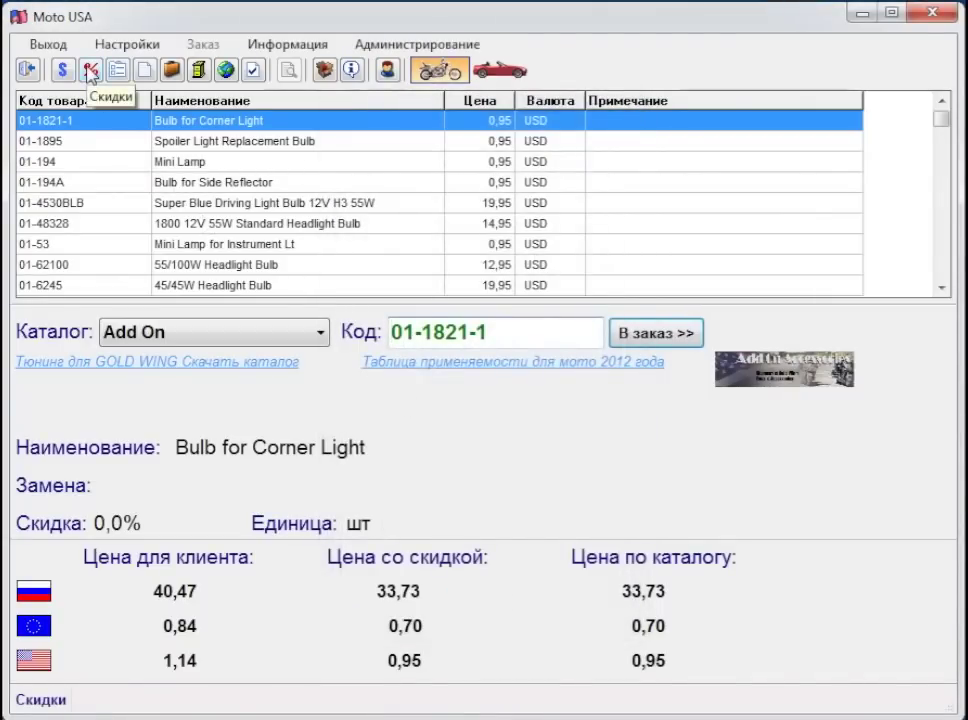
View the discount settings of the Add On catalogue, including the discount key prompt, leaving the key blank.
click(91, 72)
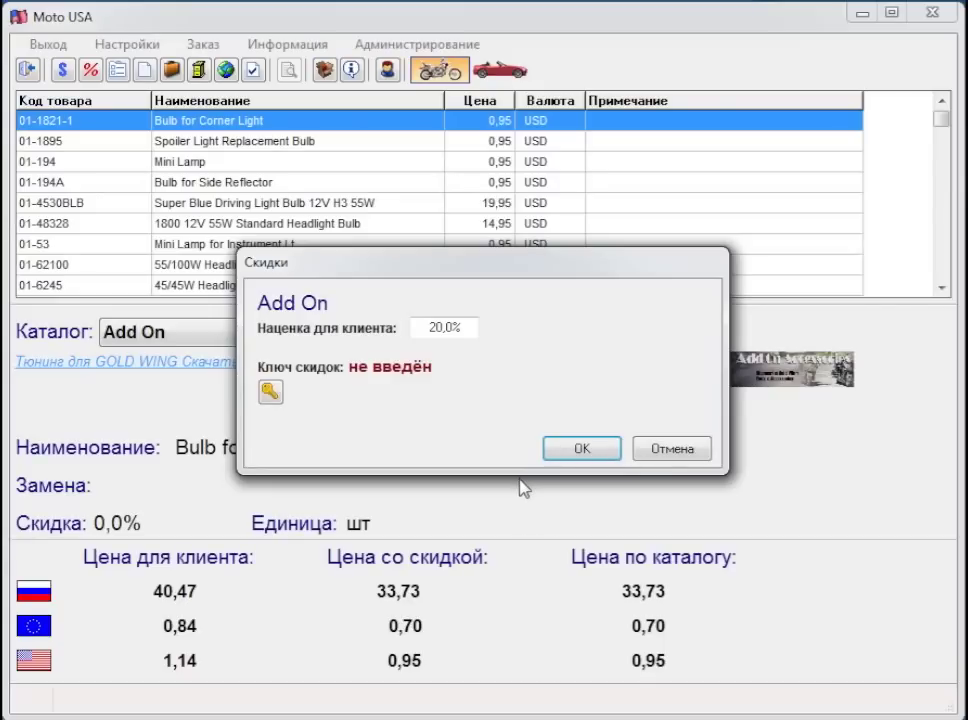
click(270, 393)
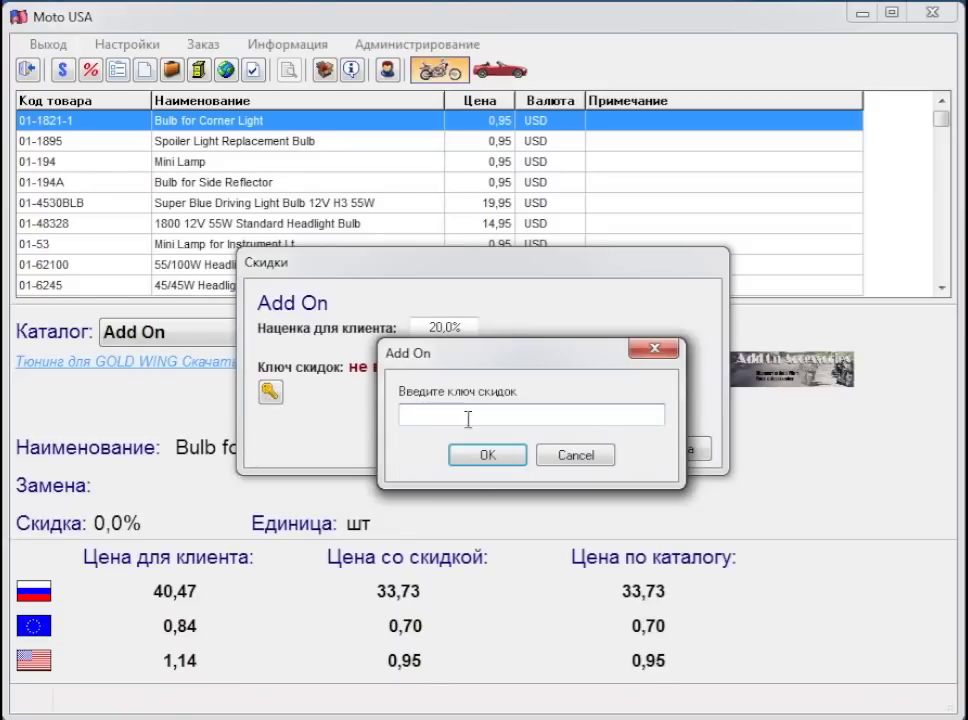
click(490, 455)
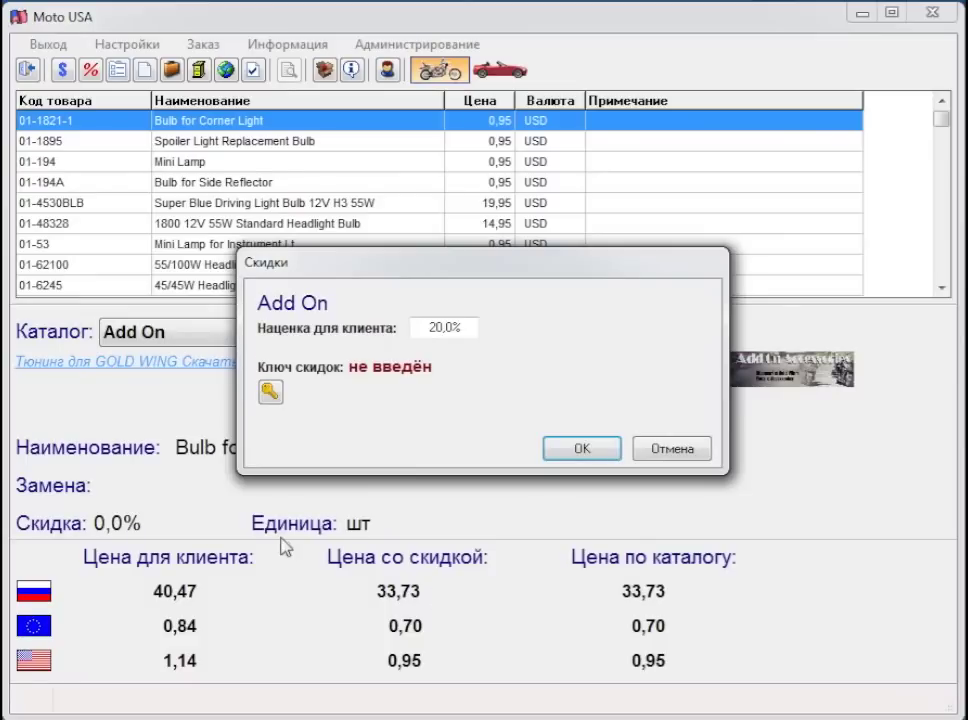
click(583, 449)
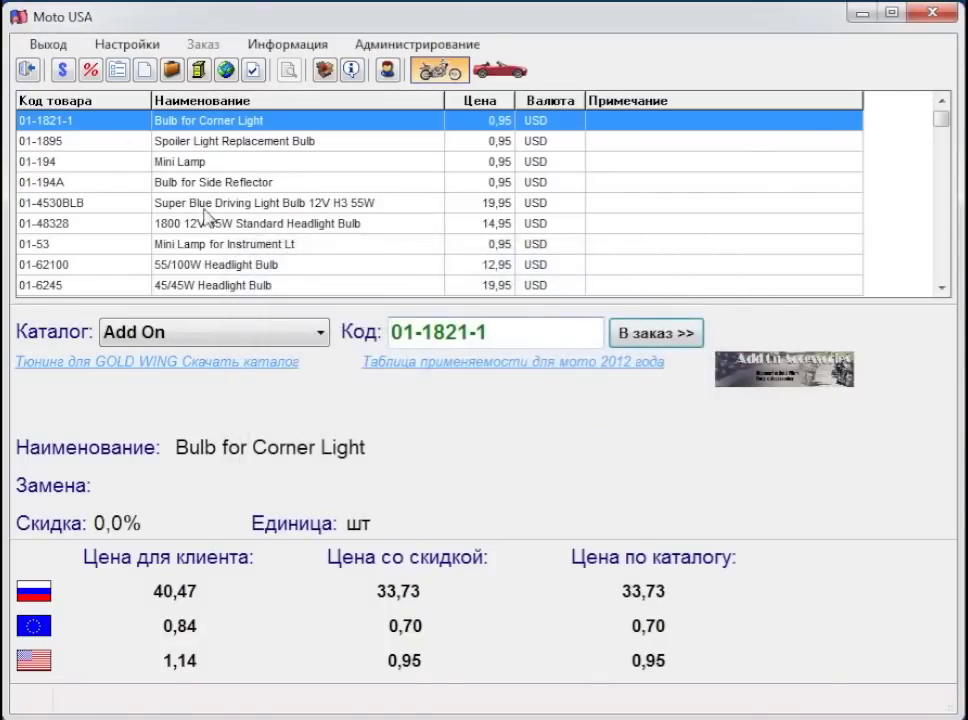
Review the company details, followed by the numbering and text of the client contract.
click(118, 72)
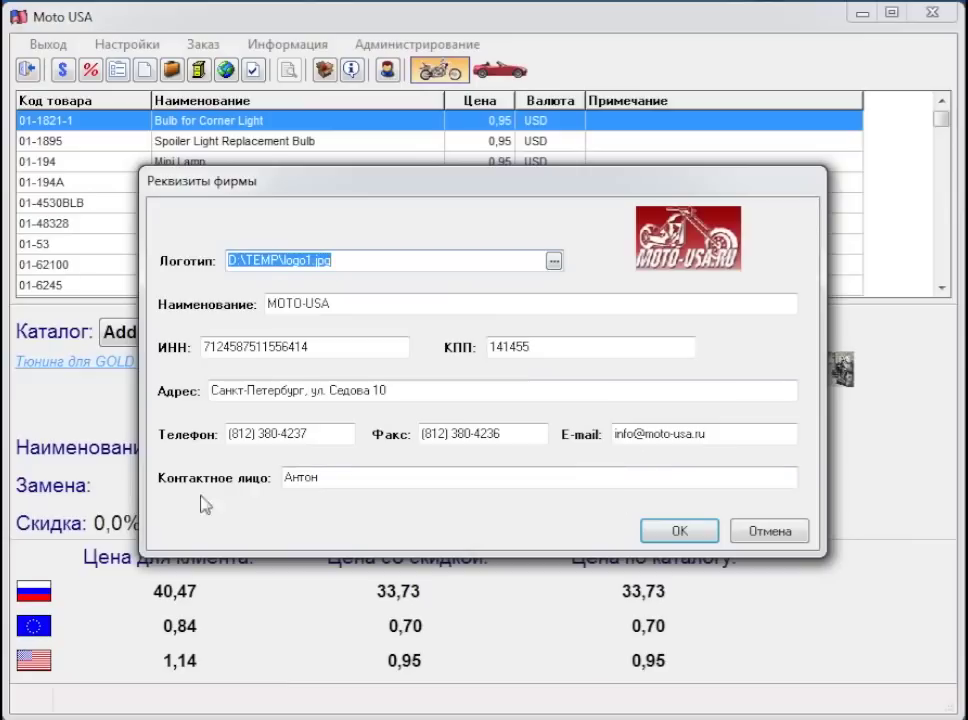
click(686, 535)
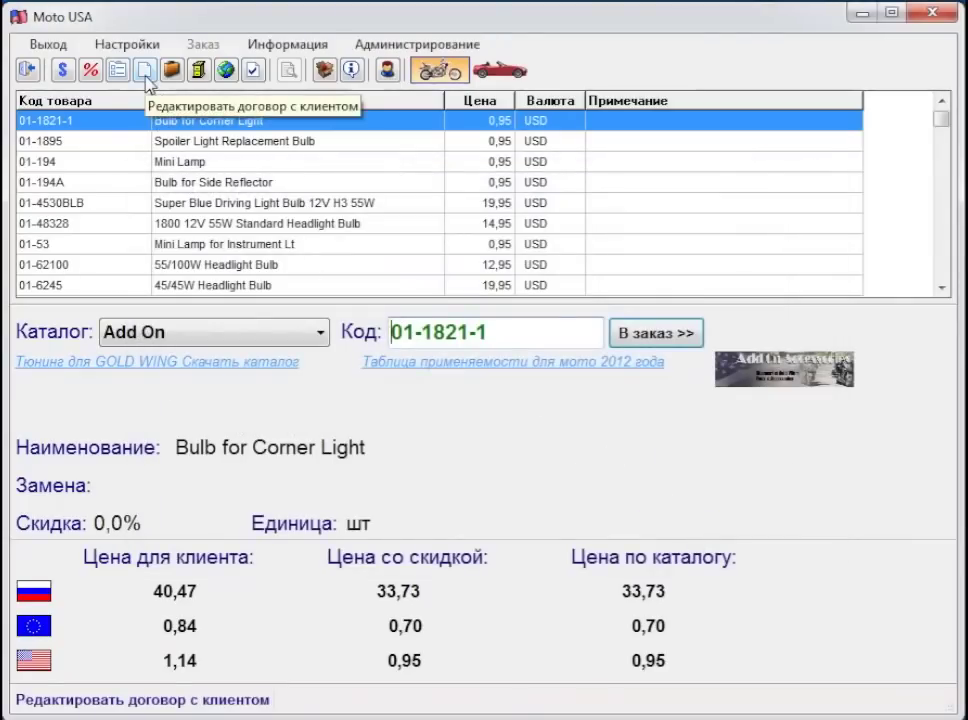
click(146, 76)
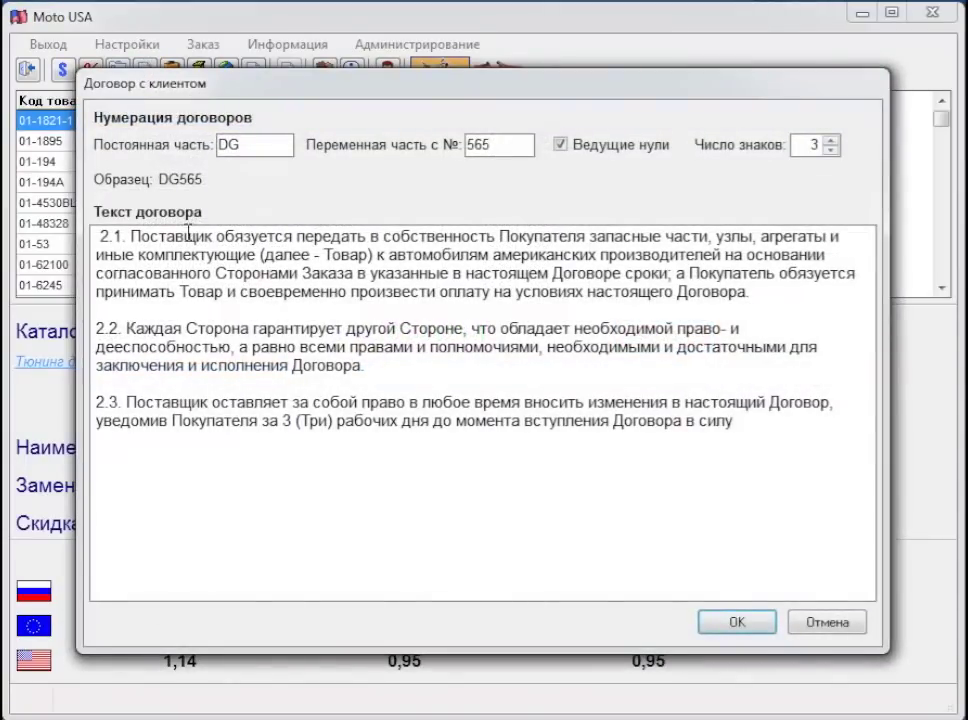
drag(245, 144, 217, 144)
click(733, 624)
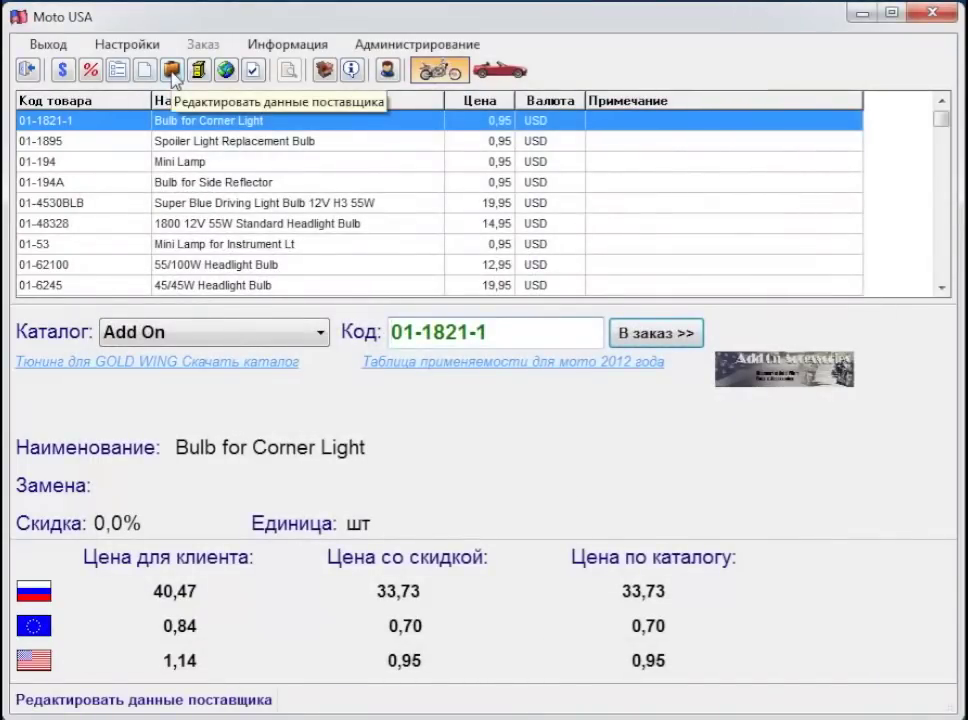
Check the supplier data for the e-mail address that orders are sent to.
click(172, 76)
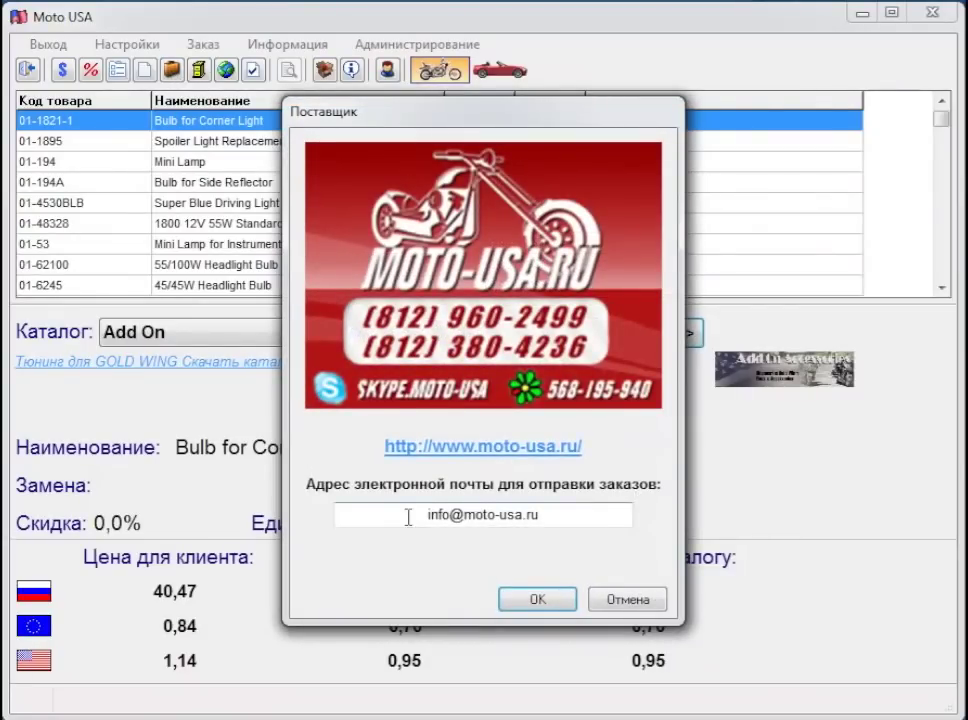
drag(428, 514, 562, 525)
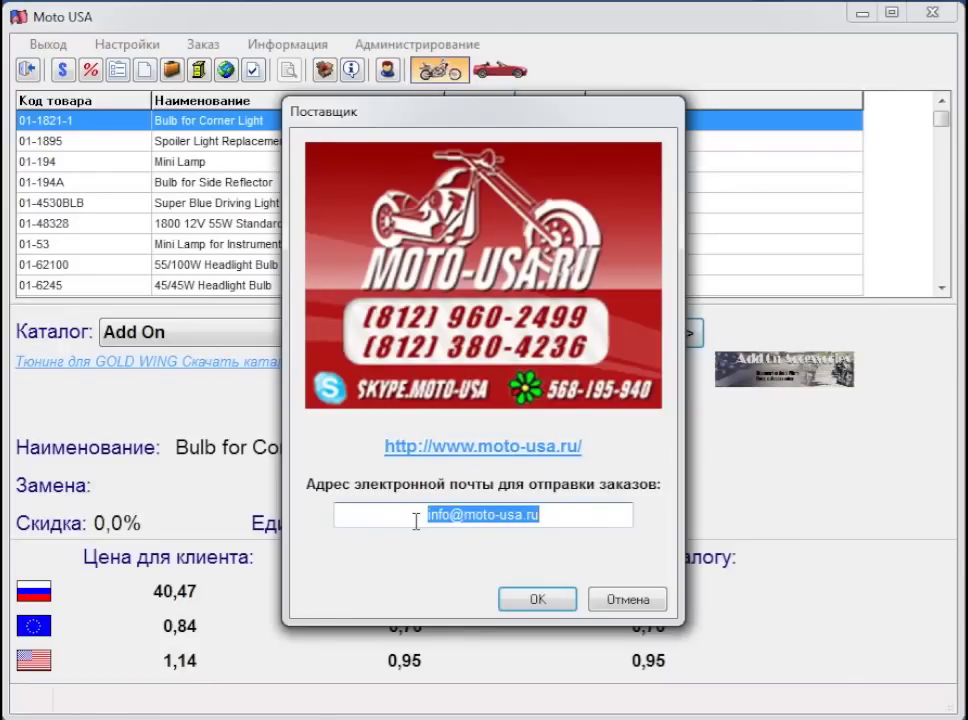
click(534, 600)
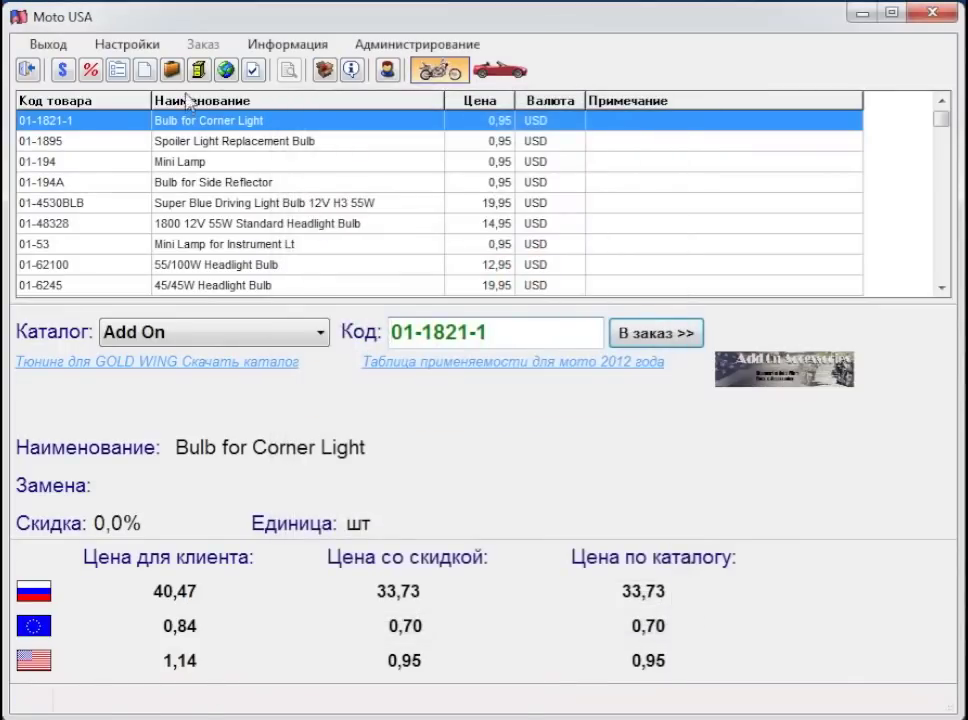
Check the motorcycle databases for updates, install the new AllBalls and BIG BIKE PART catalogues, and return to the price list.
click(195, 75)
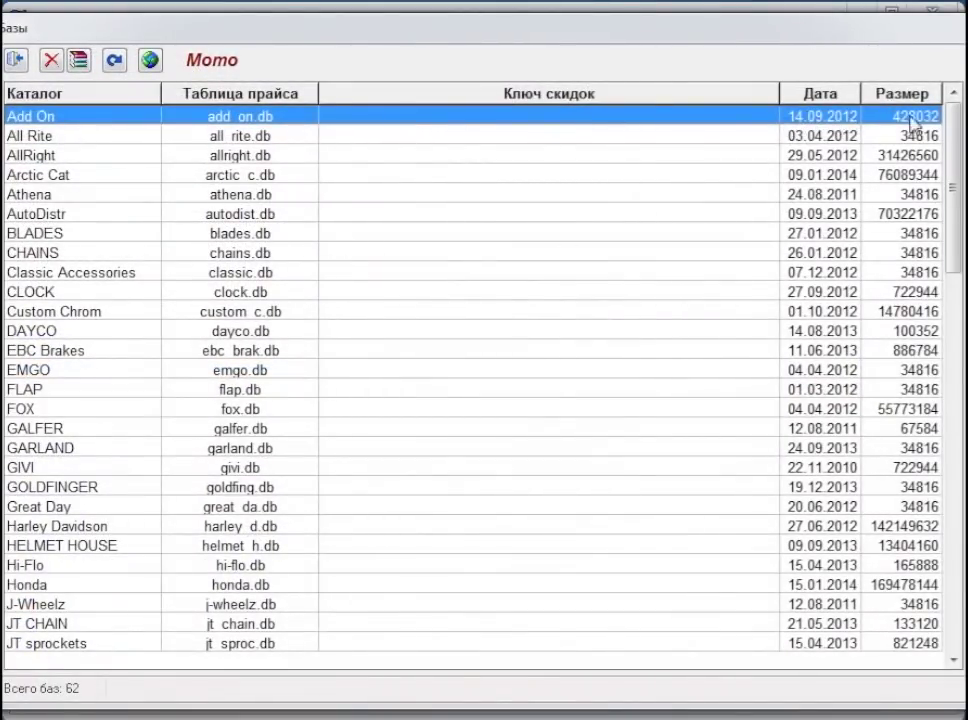
click(150, 62)
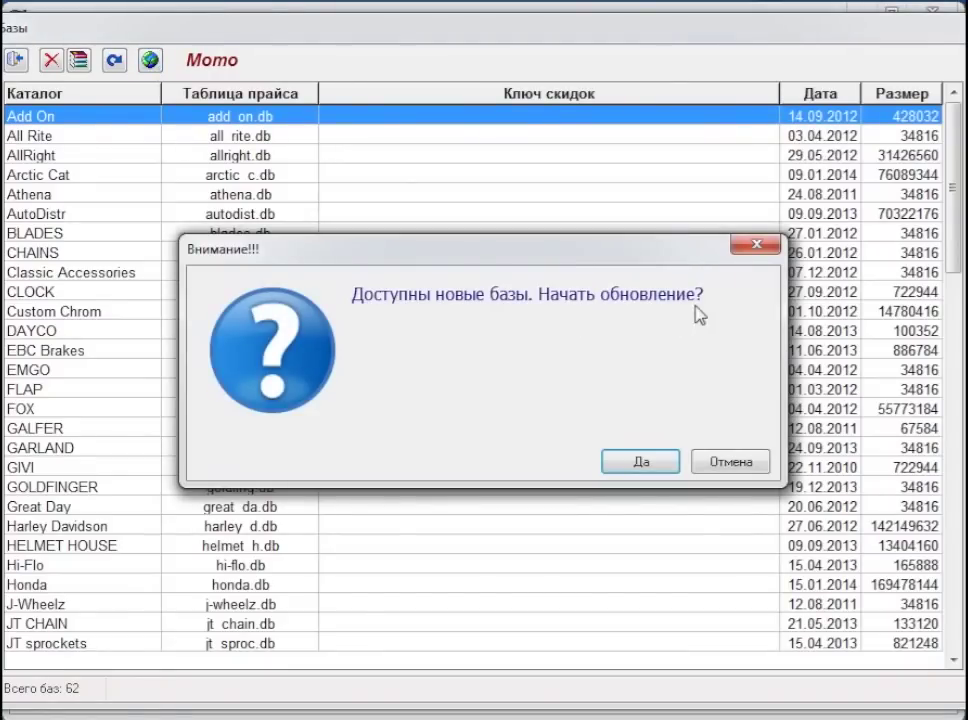
click(662, 460)
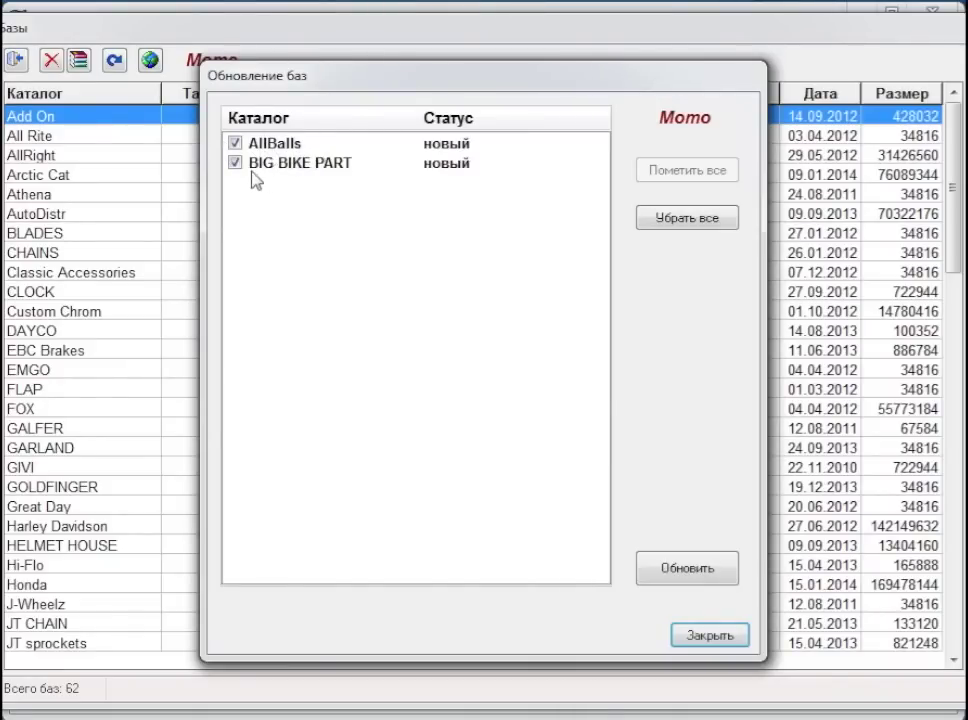
click(700, 571)
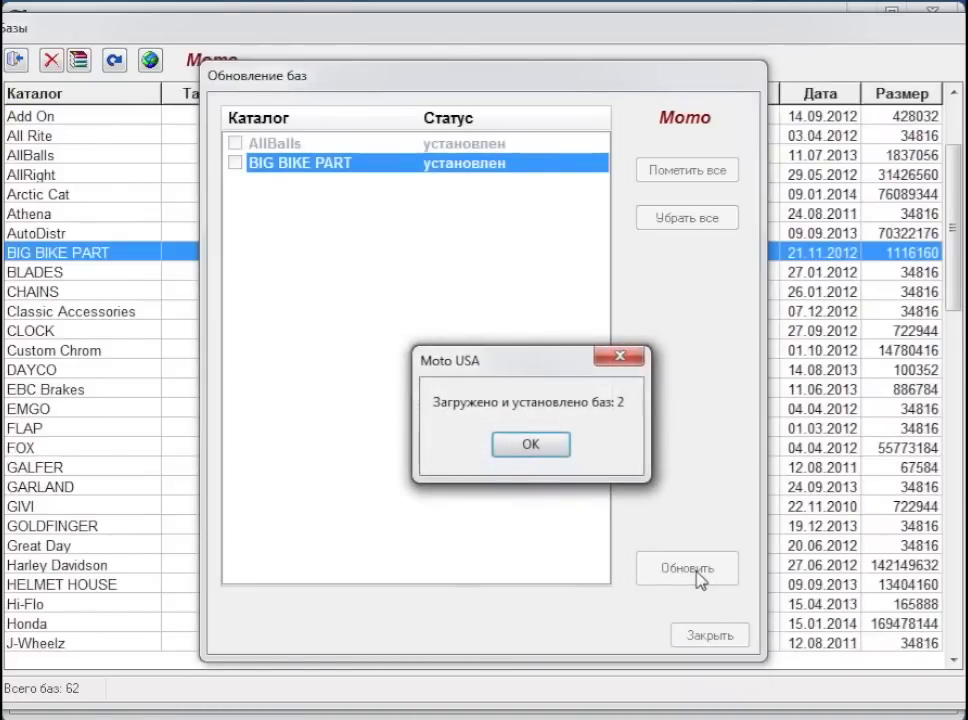
click(552, 445)
click(726, 639)
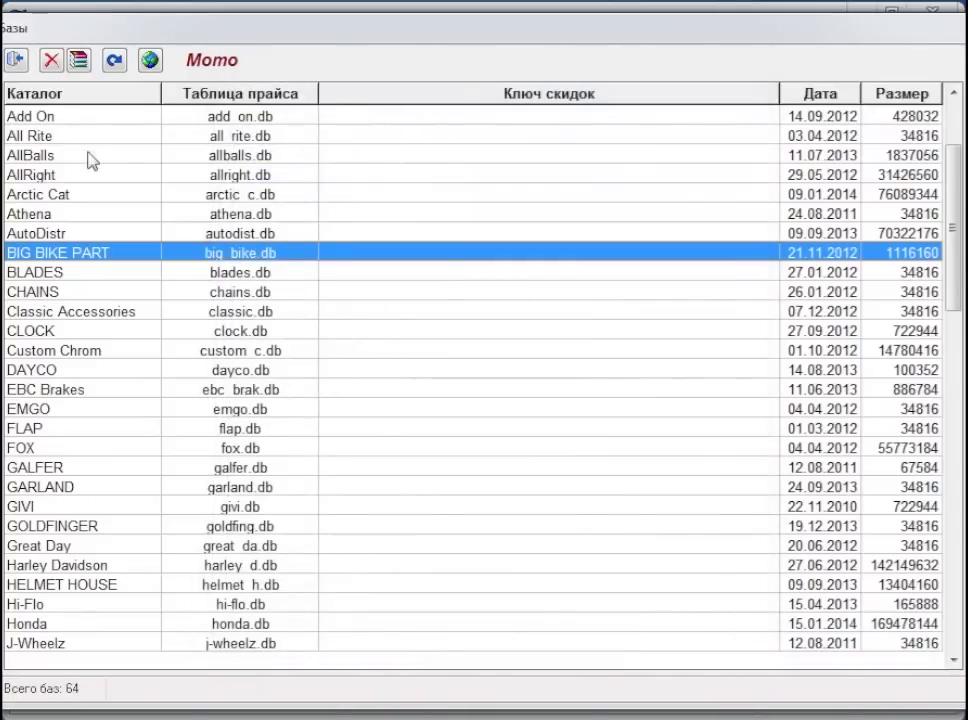
click(15, 62)
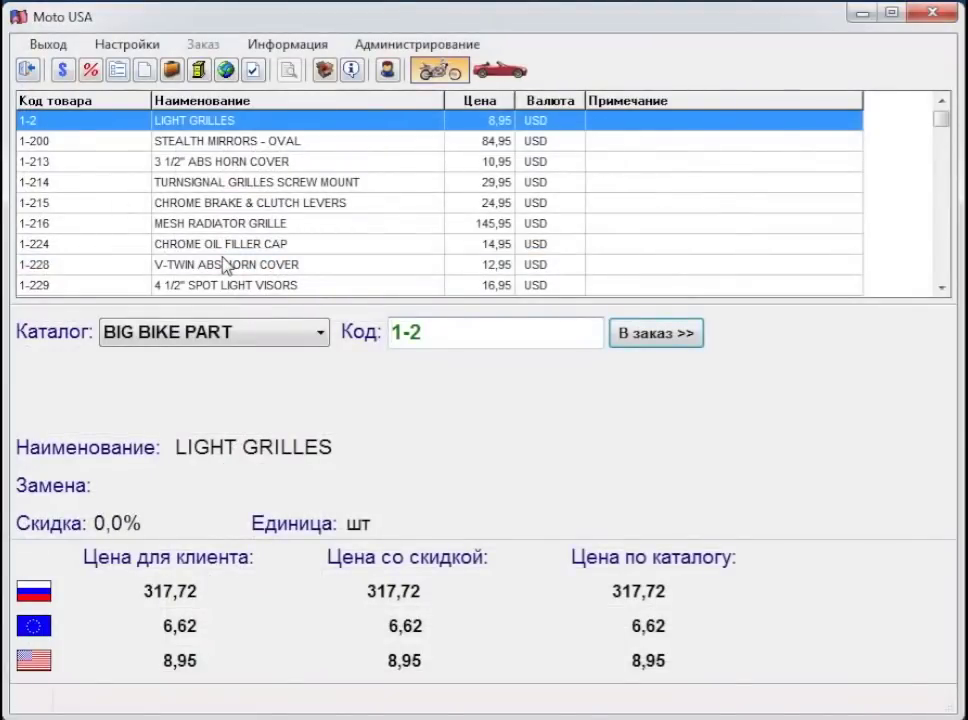
Review the internet connection configuration and its proxy server parameters.
click(226, 72)
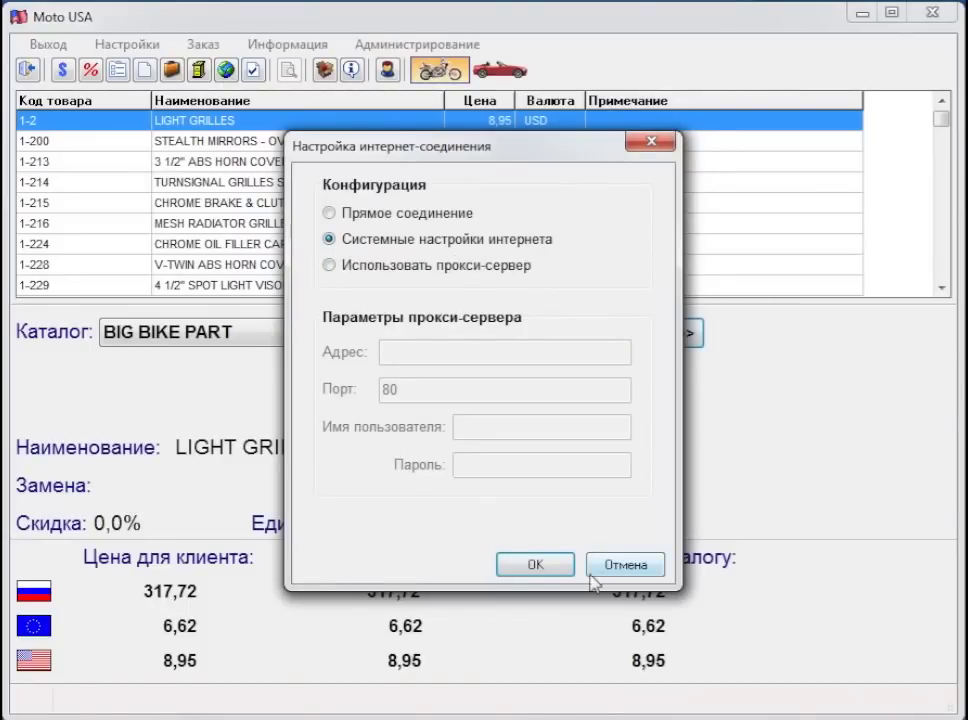
click(536, 565)
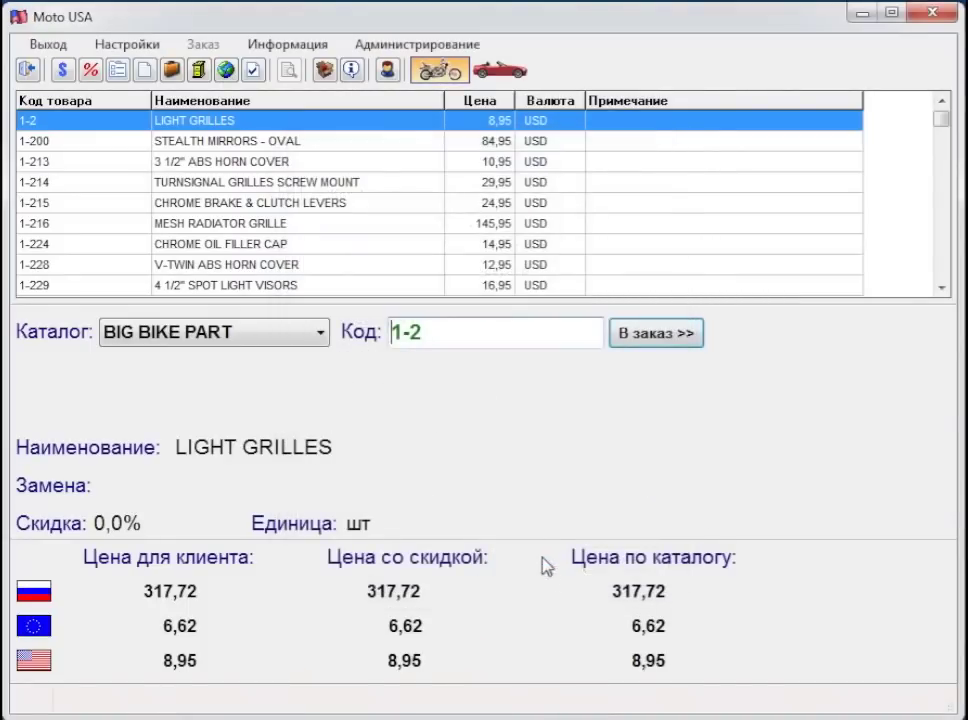
Enable hiding of purchase prices (не отображать закупочные цены) in the other settings.
click(254, 71)
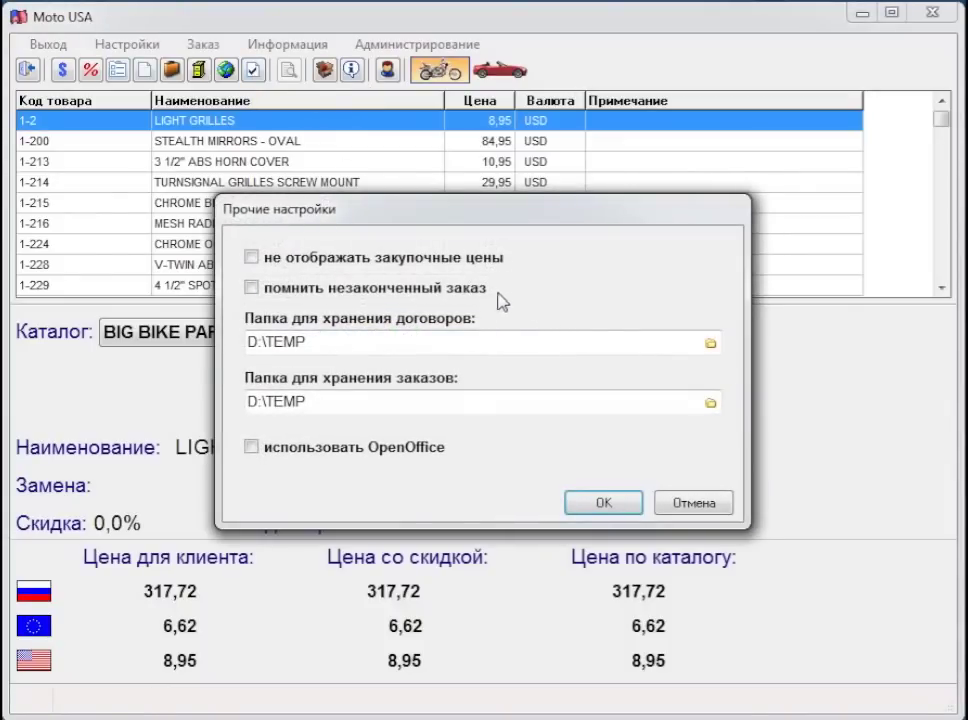
click(252, 258)
click(600, 504)
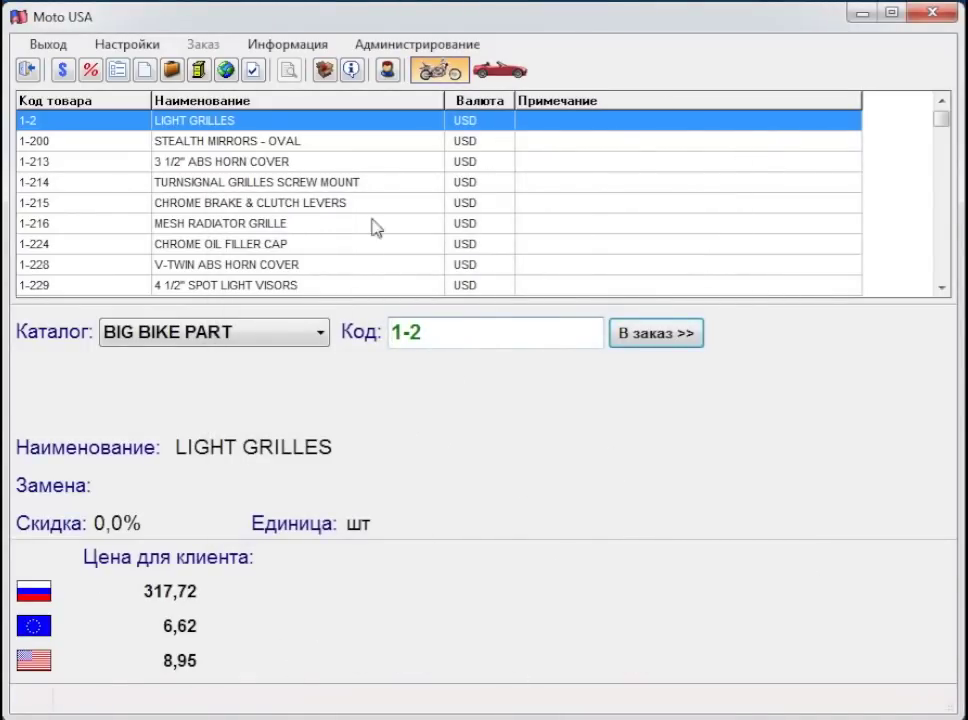
Turn off hiding of purchase prices in the other settings and keep the OpenOffice option disabled.
click(198, 68)
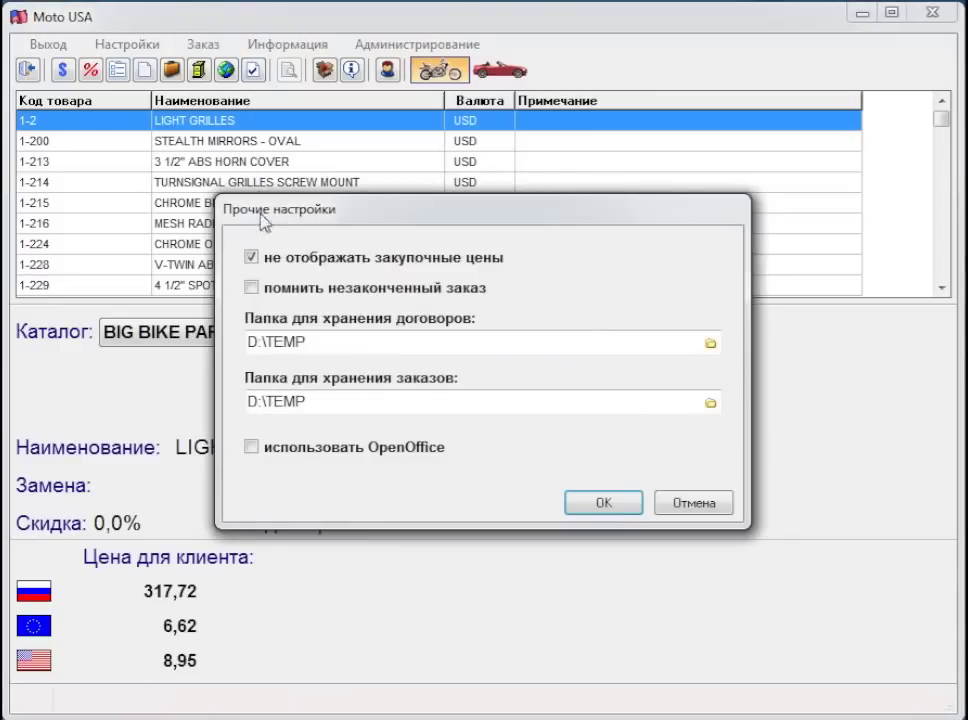
click(251, 258)
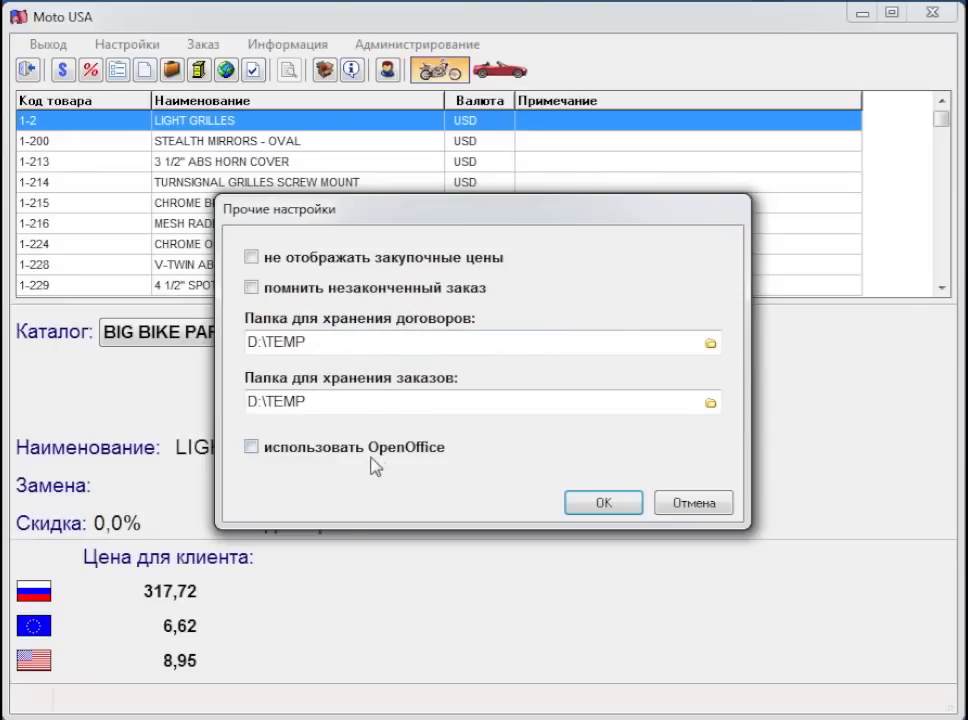
click(253, 450)
click(253, 450)
click(600, 503)
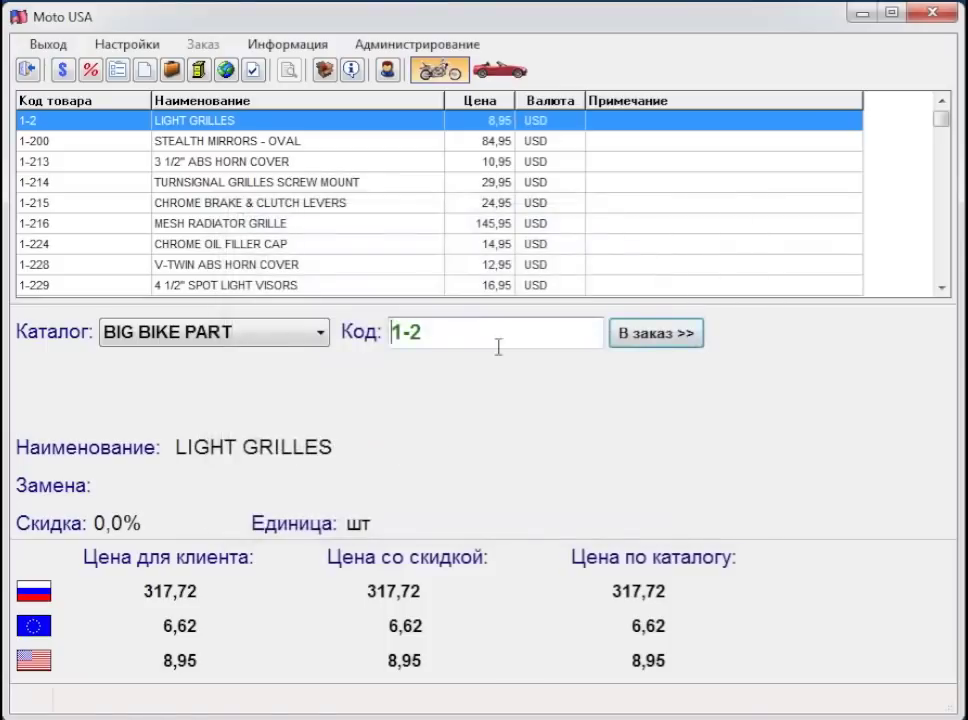
Review the warehouse stock list, filter it by the AllBalls catalogue, and return to the price list.
click(322, 74)
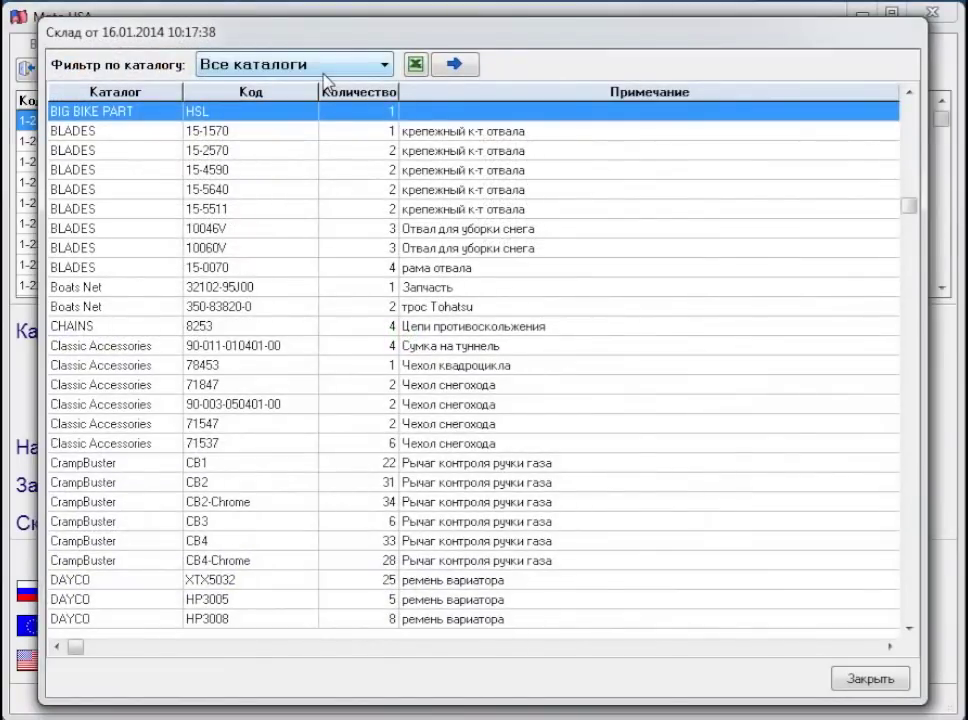
drag(905, 216, 906, 136)
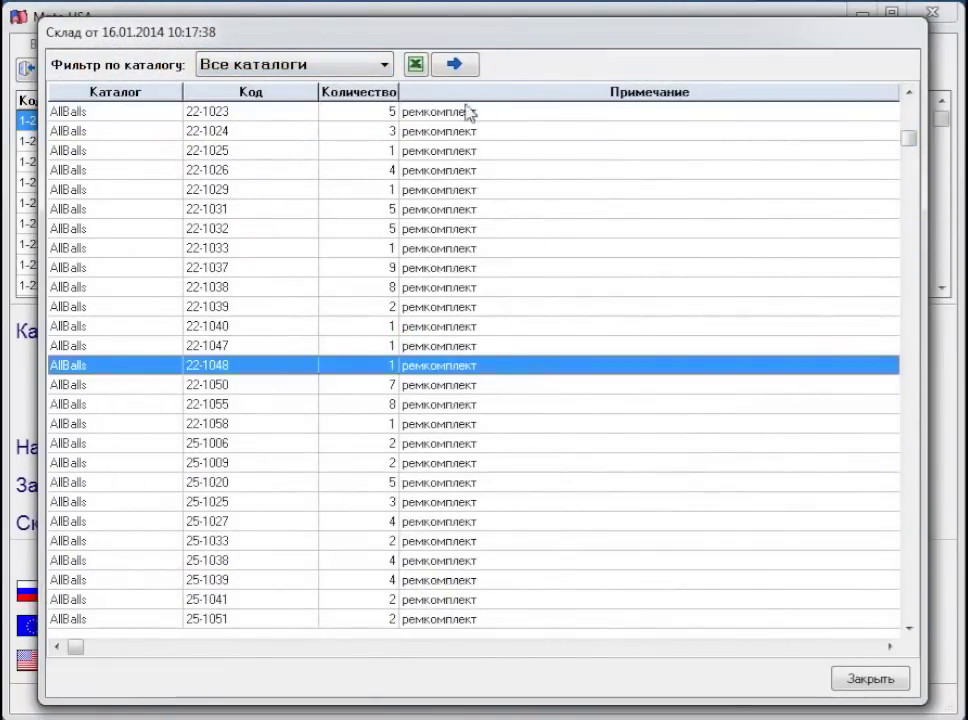
click(384, 65)
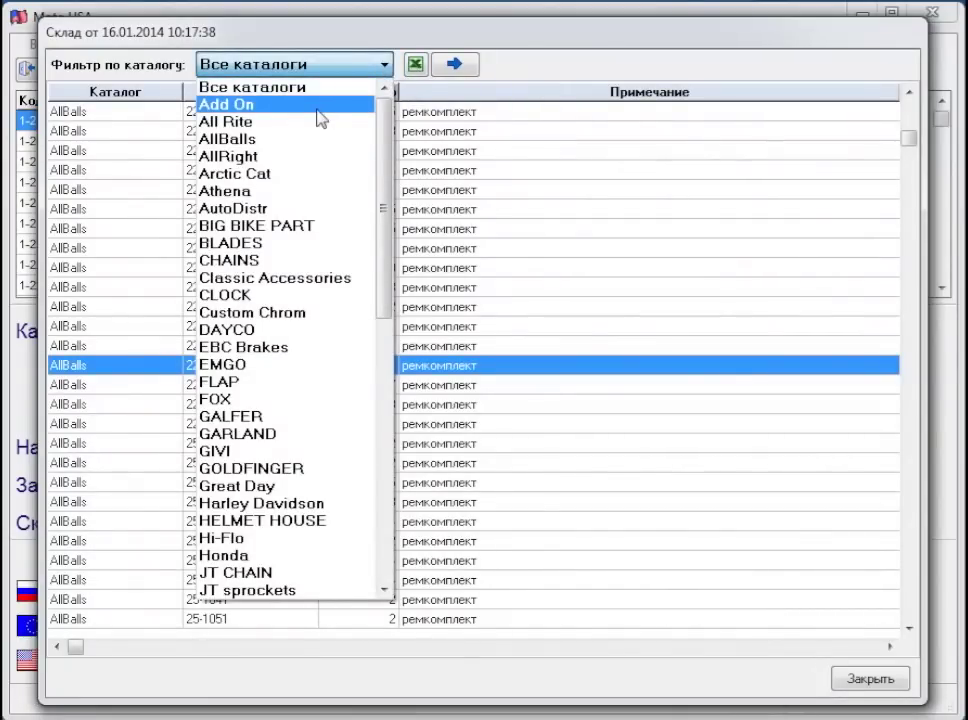
click(284, 148)
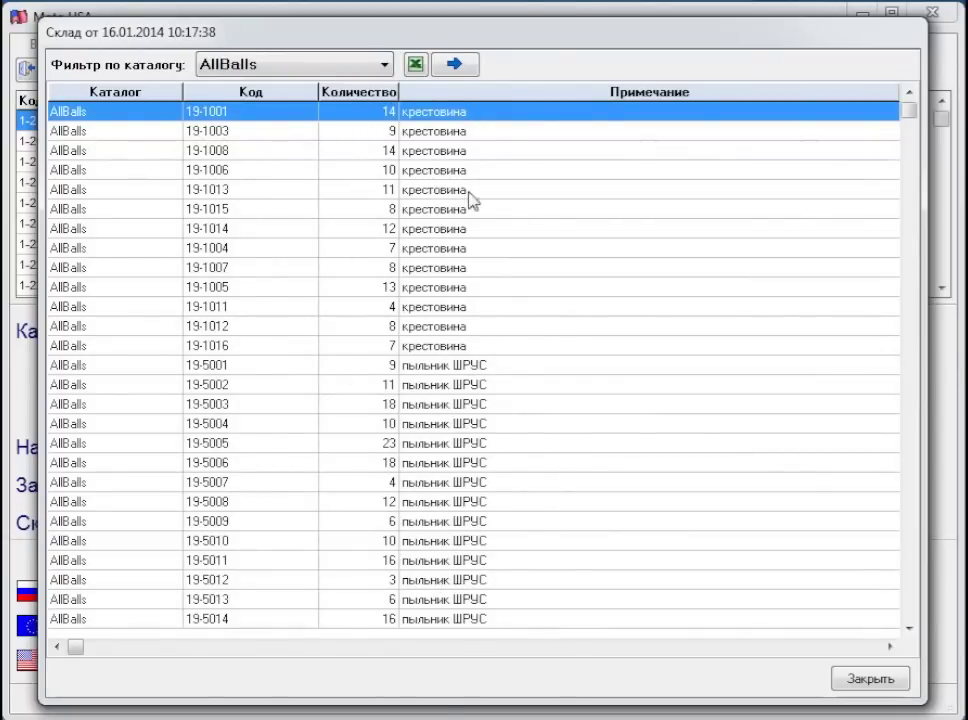
click(865, 679)
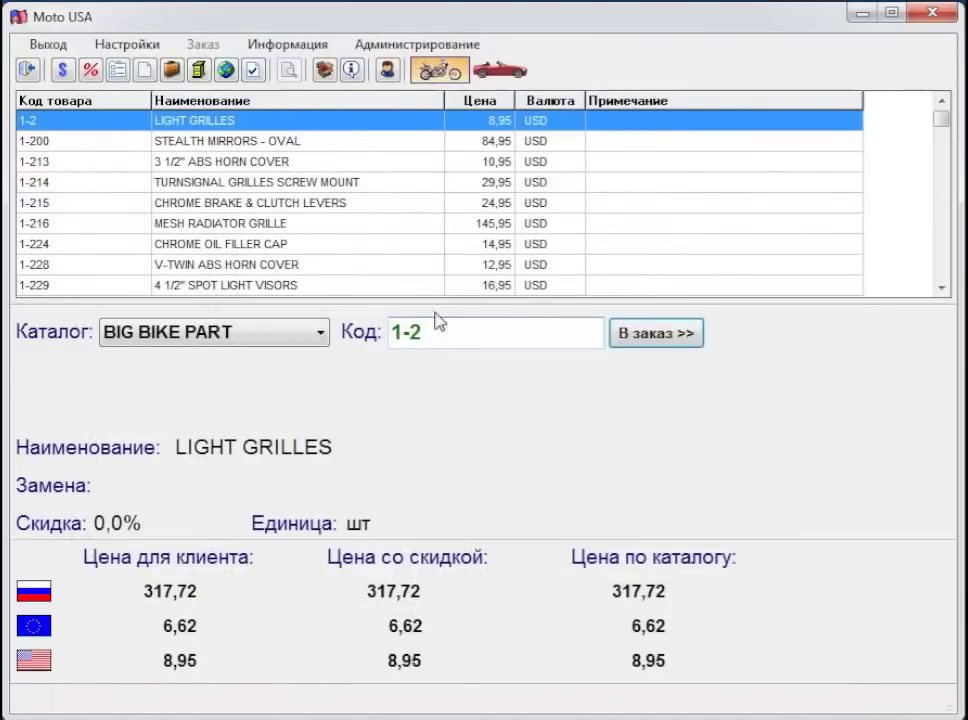
Review the program's version history from the newest release to the first one, and close the program information.
click(352, 70)
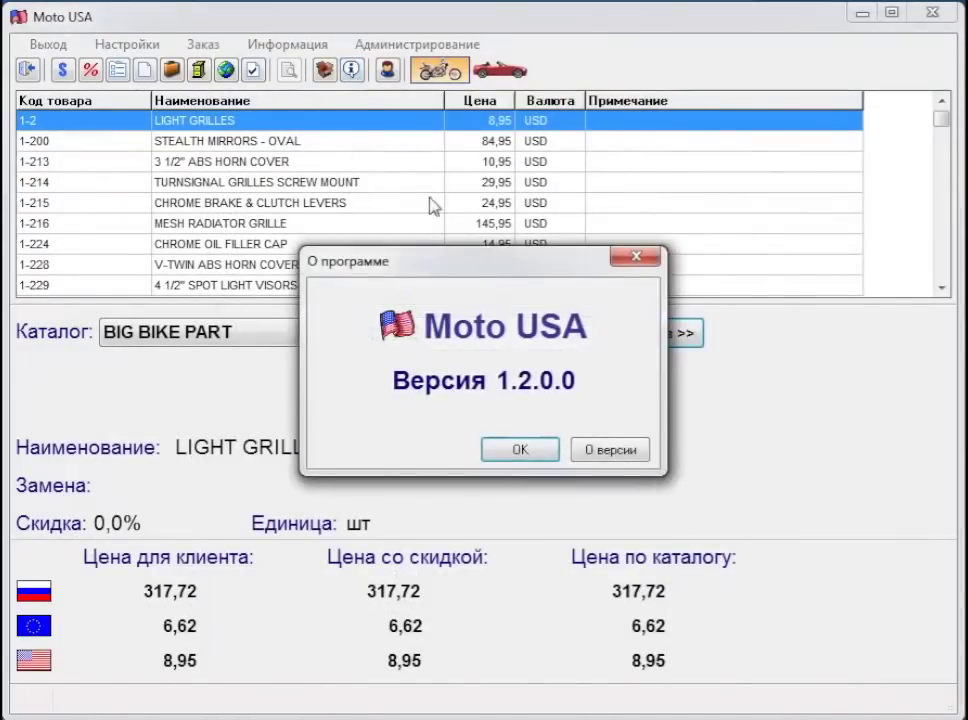
click(611, 450)
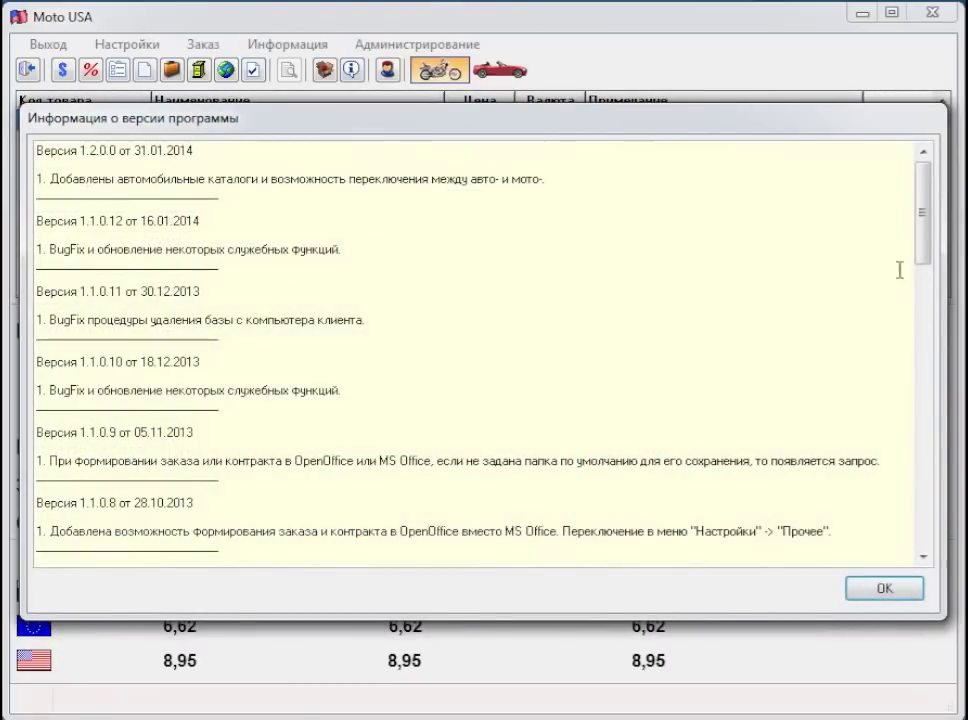
drag(924, 212, 912, 577)
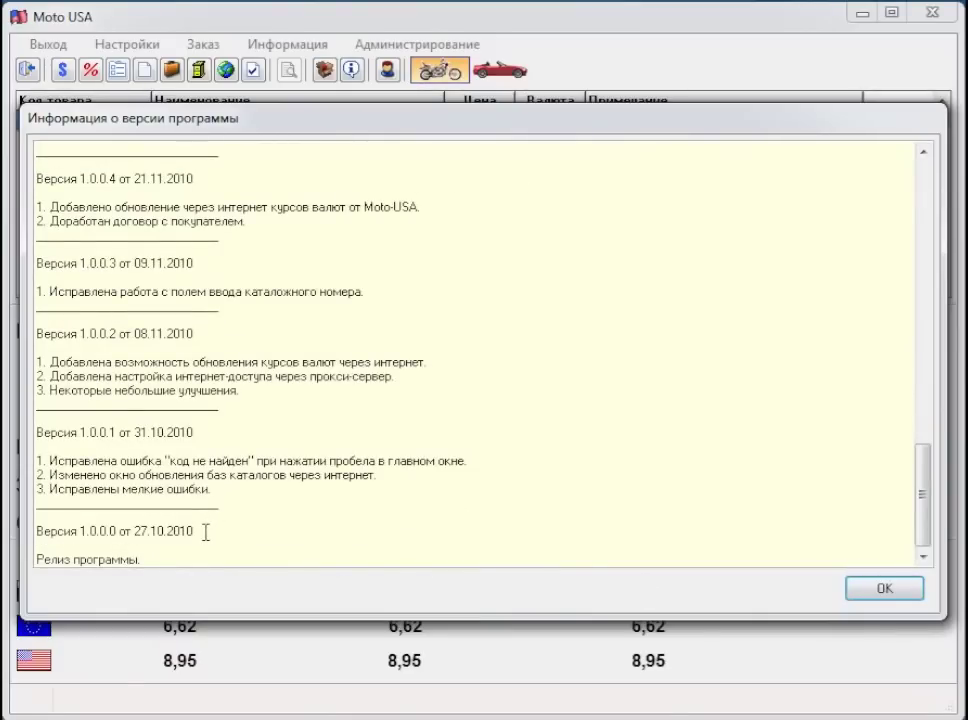
click(886, 589)
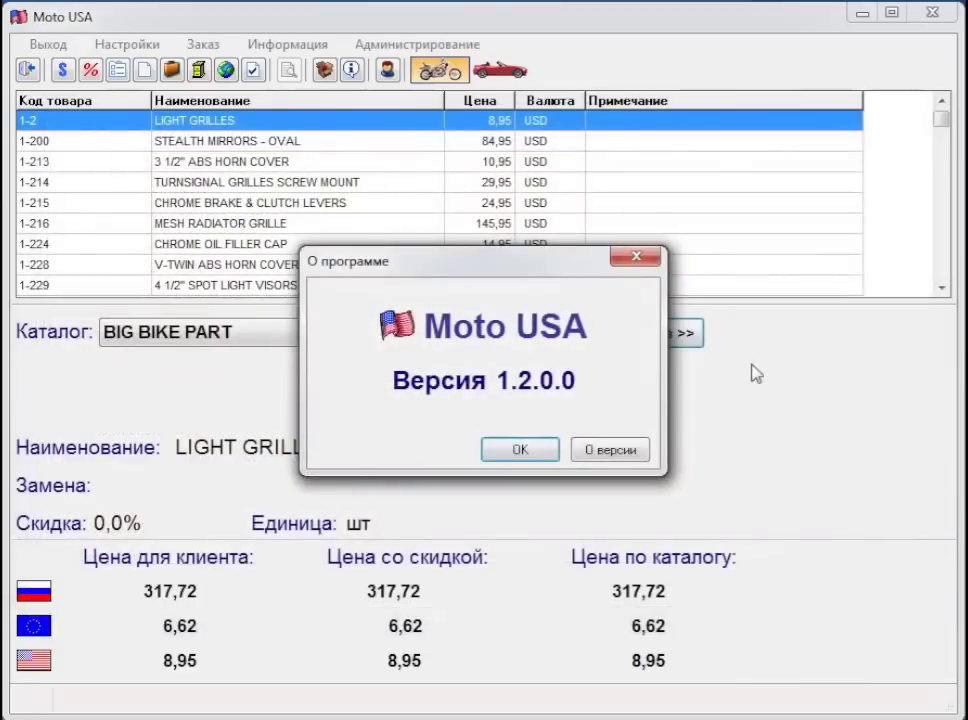
click(512, 458)
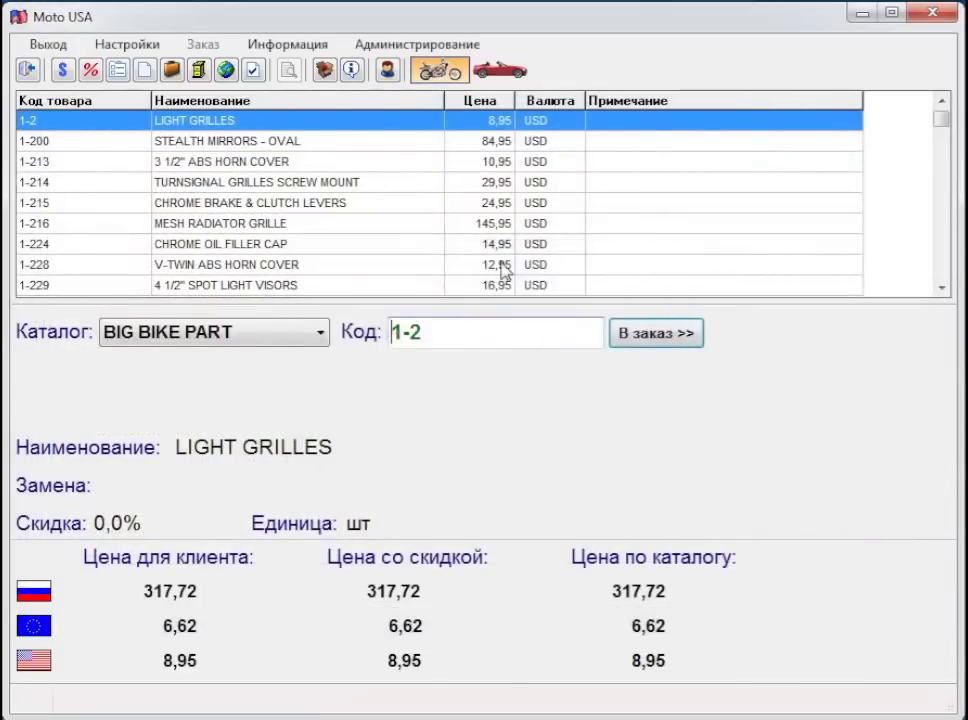
Browse the FLAP, Harley Davidson and HELMET HOUSE catalogues in the price list, dismissing the stock notice.
click(386, 72)
click(320, 334)
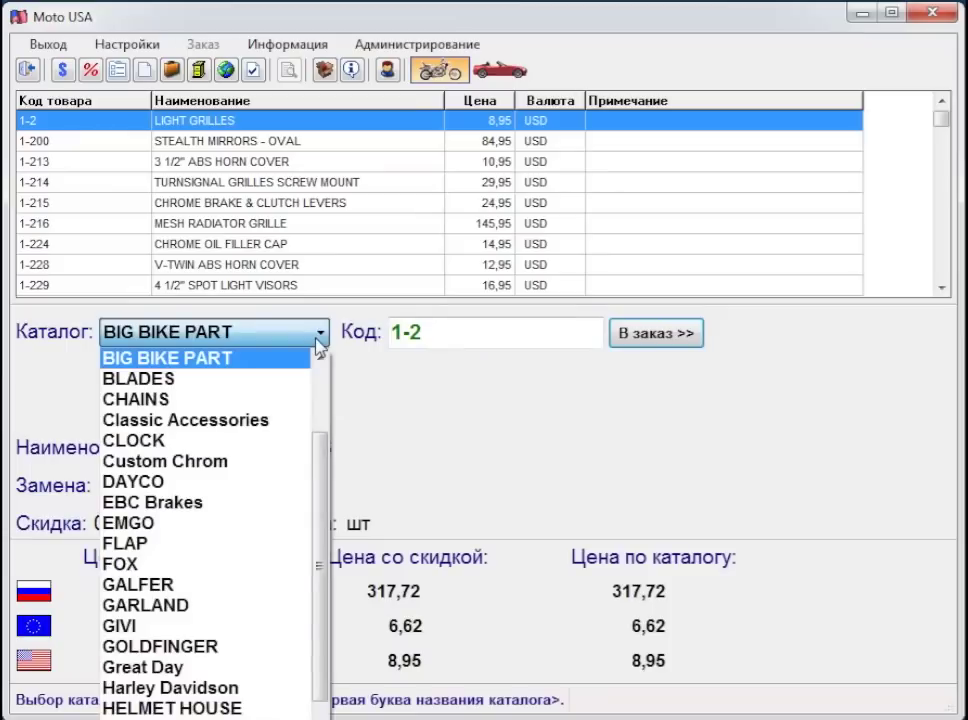
drag(324, 452, 318, 482)
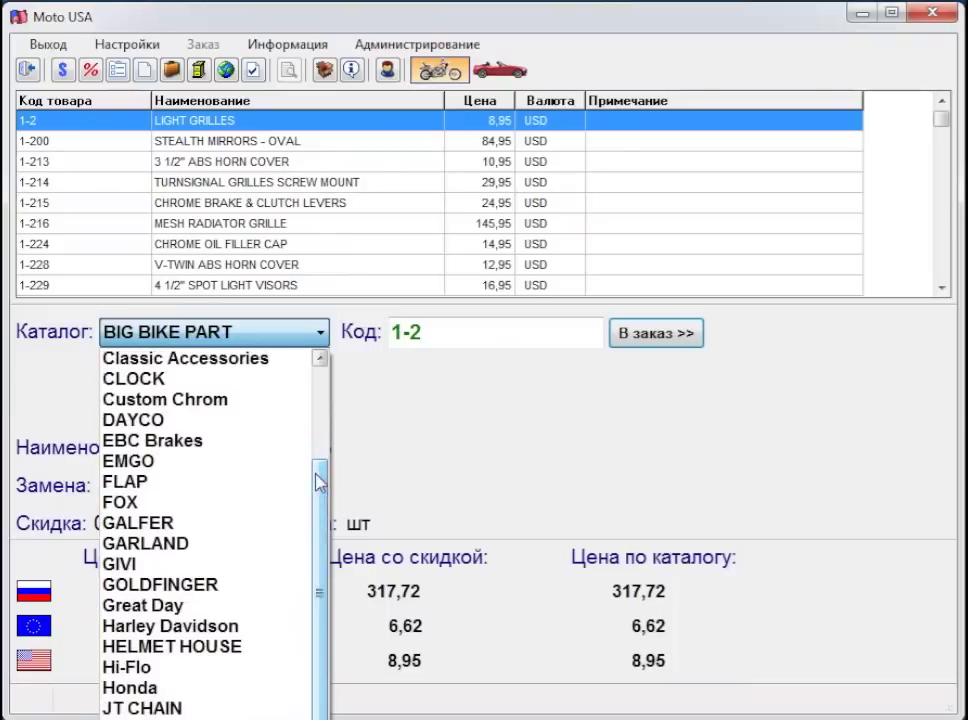
click(205, 481)
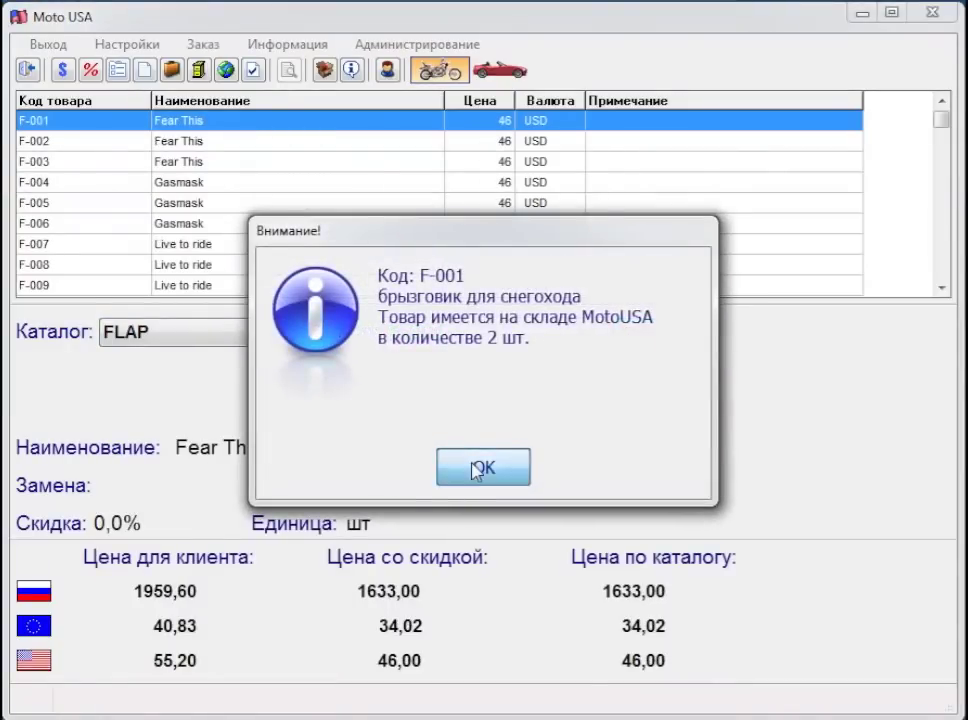
click(476, 470)
click(320, 332)
click(215, 501)
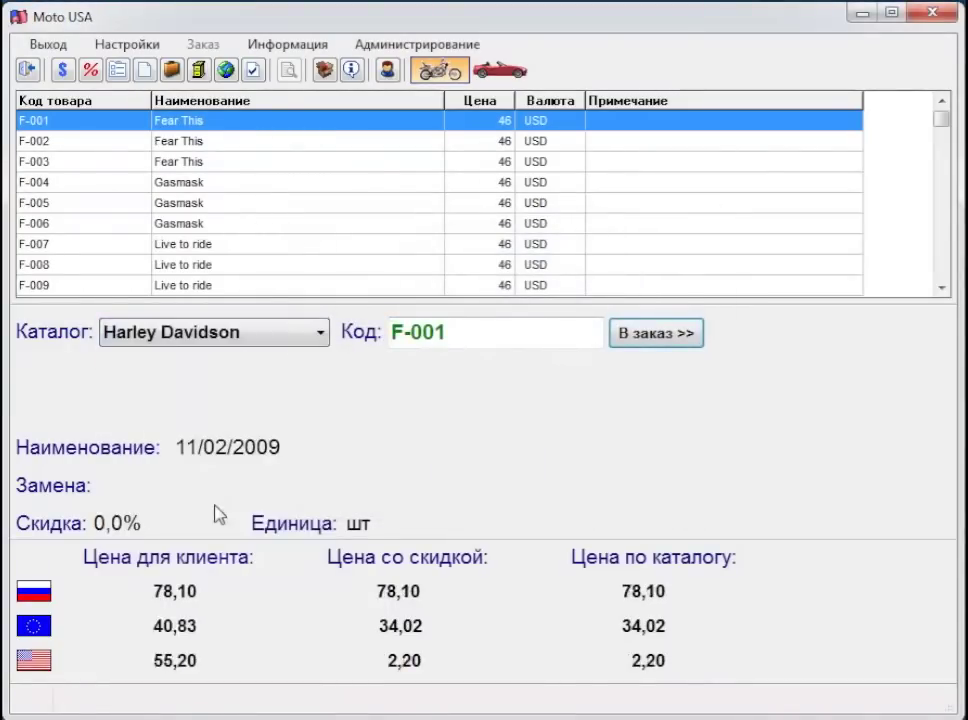
click(320, 332)
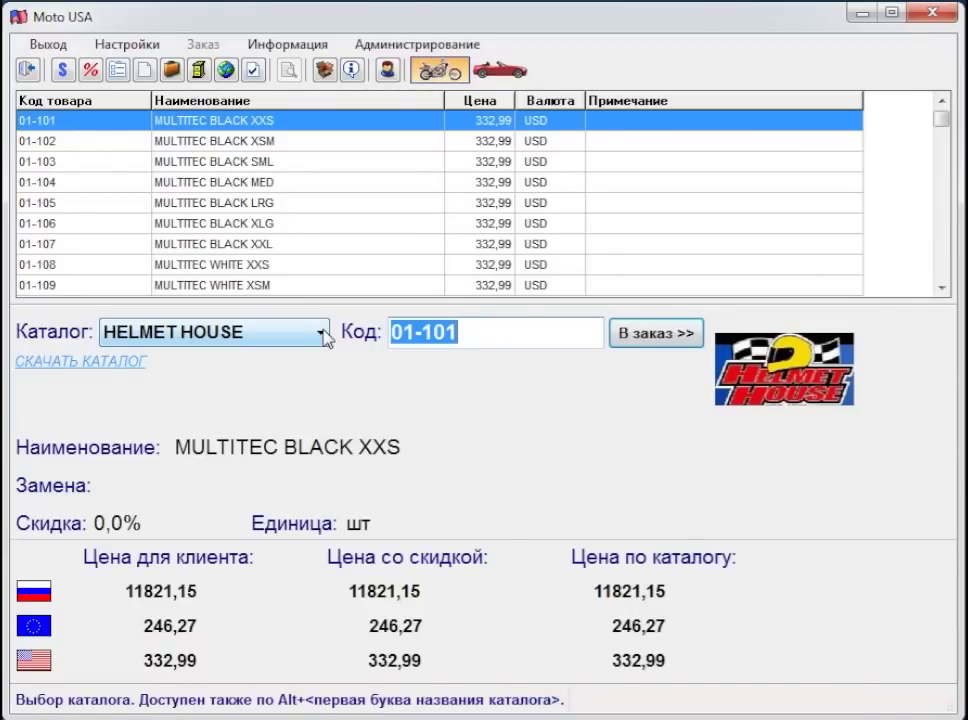
Switch the price list through the Add On catalogue to All Rite and dismiss the stock notice.
key(alt+a)
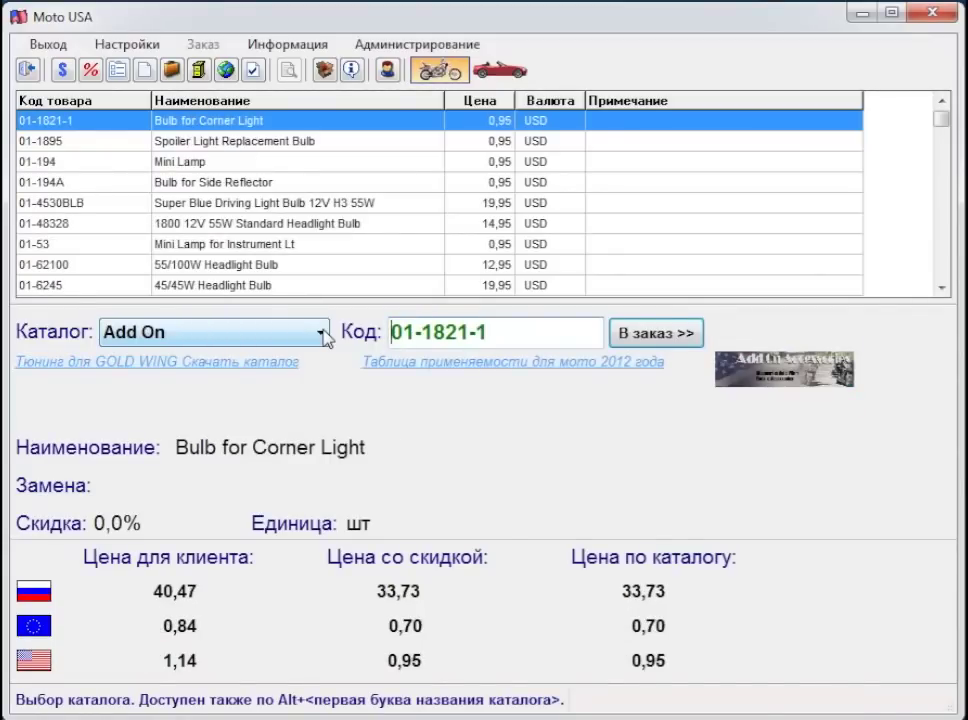
key(alt+a)
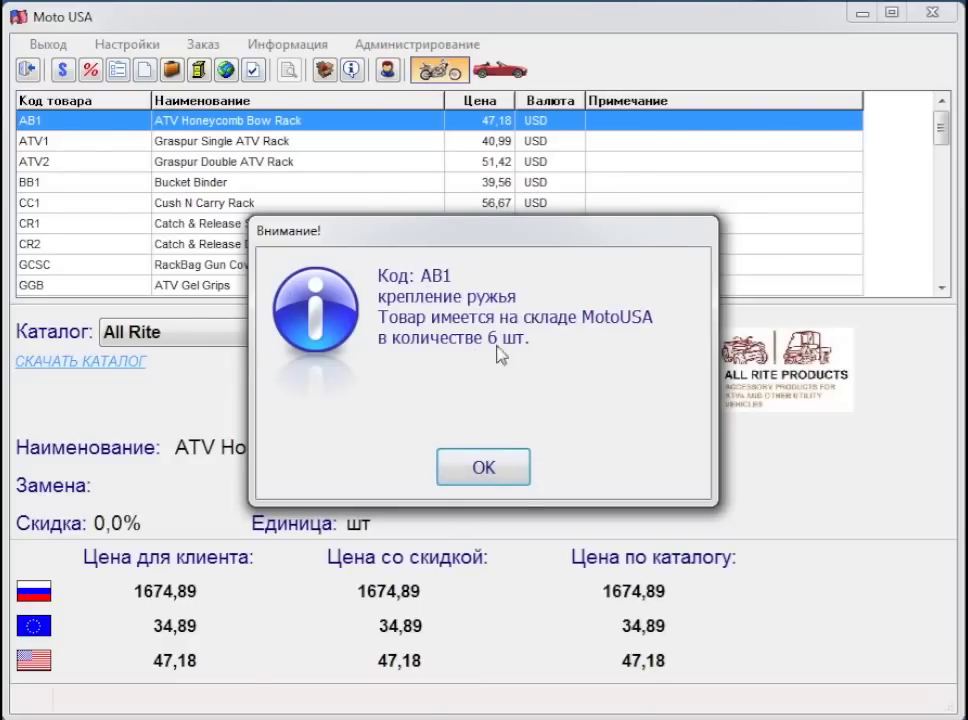
click(465, 465)
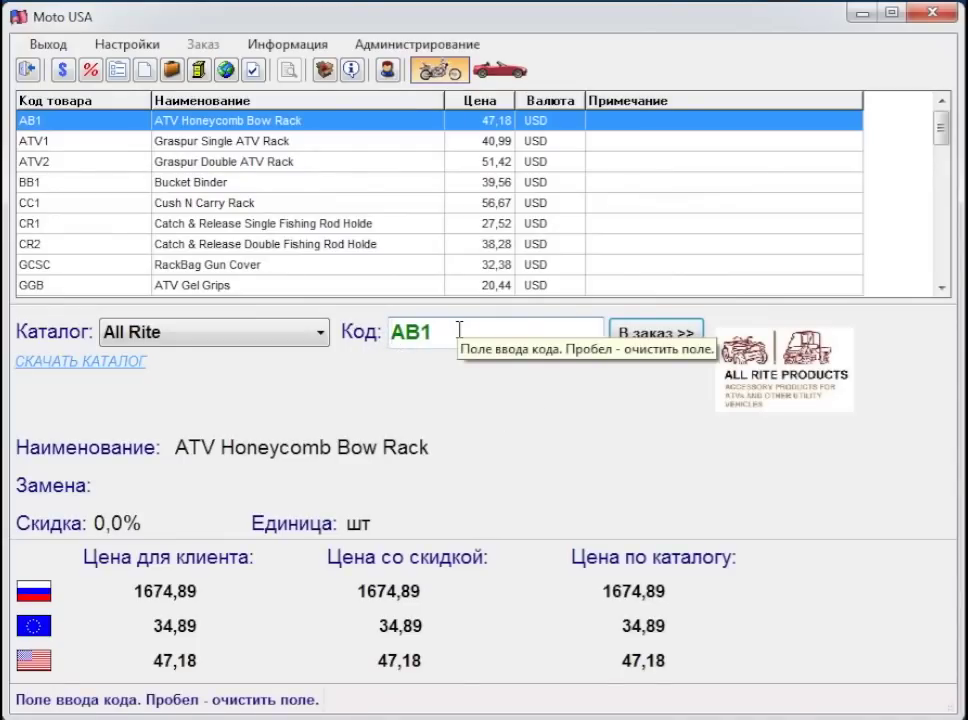
Clear the part code and look up code ATV in the All Rite catalogue to select part ATV1.
key(space)
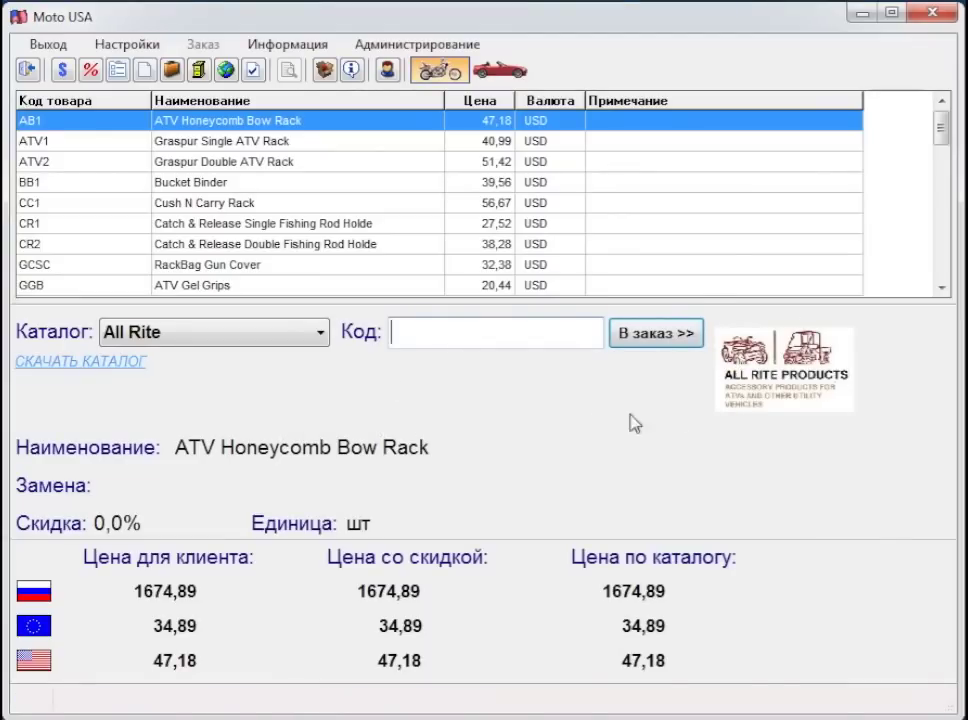
click(45, 368)
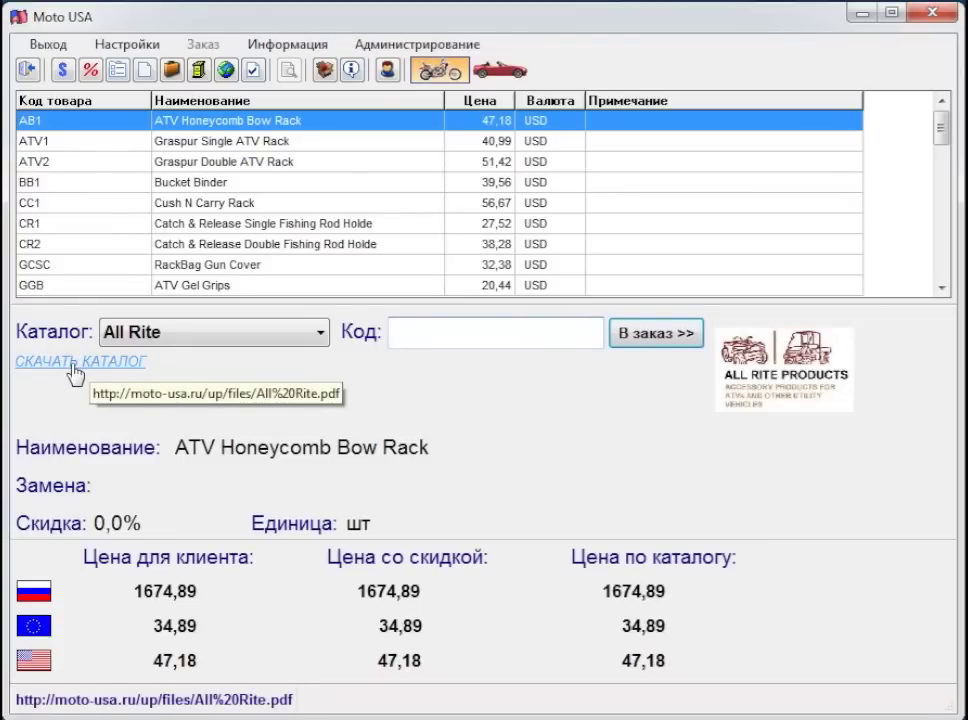
click(73, 367)
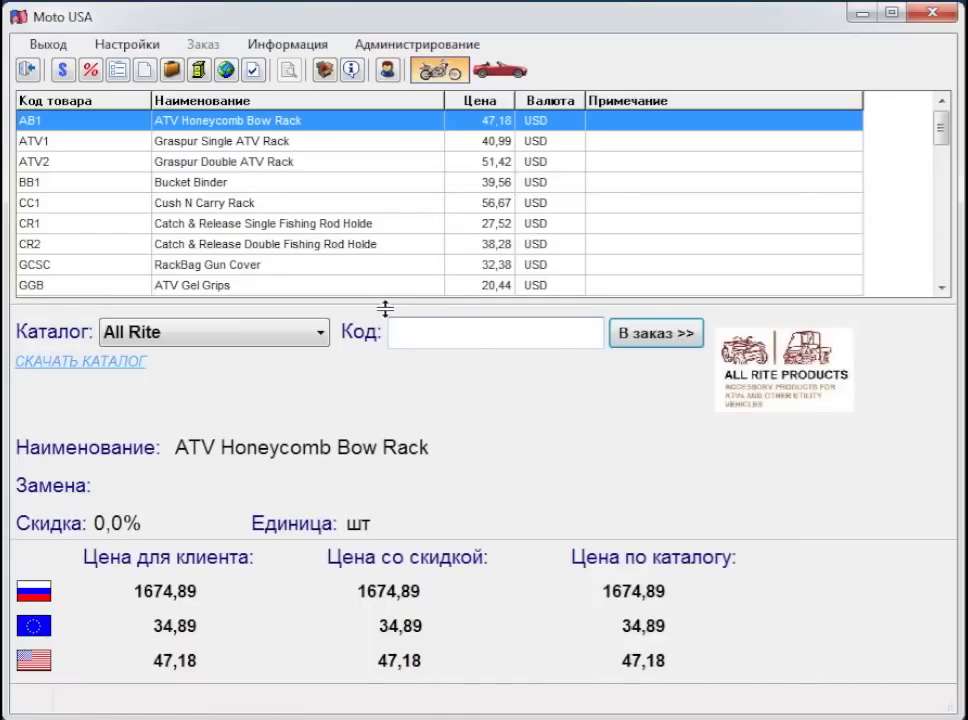
text(ATV)
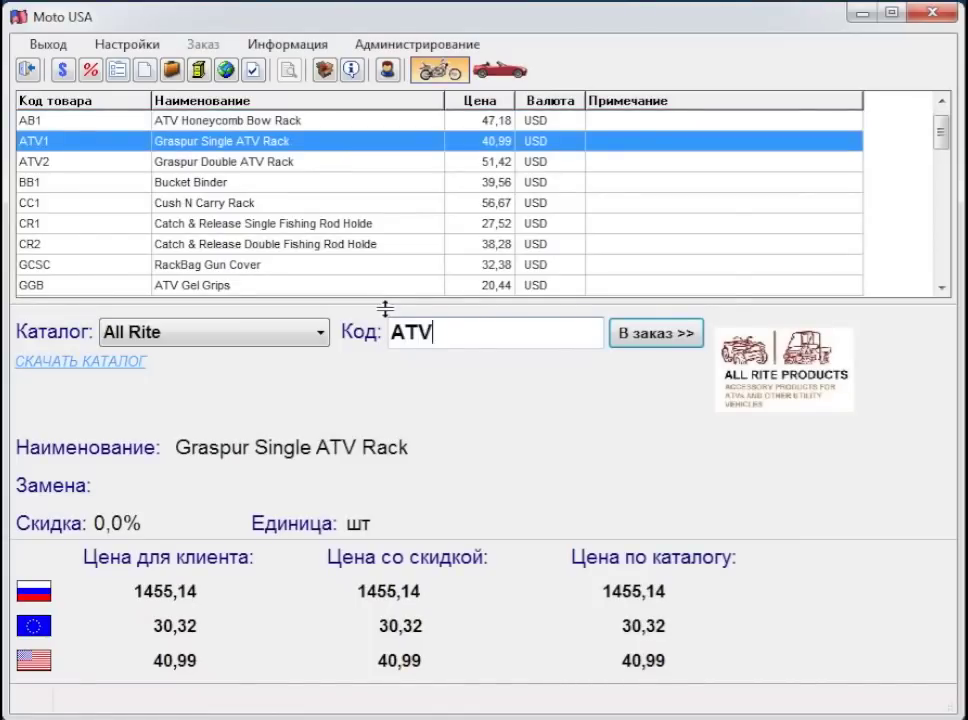
key(Return)
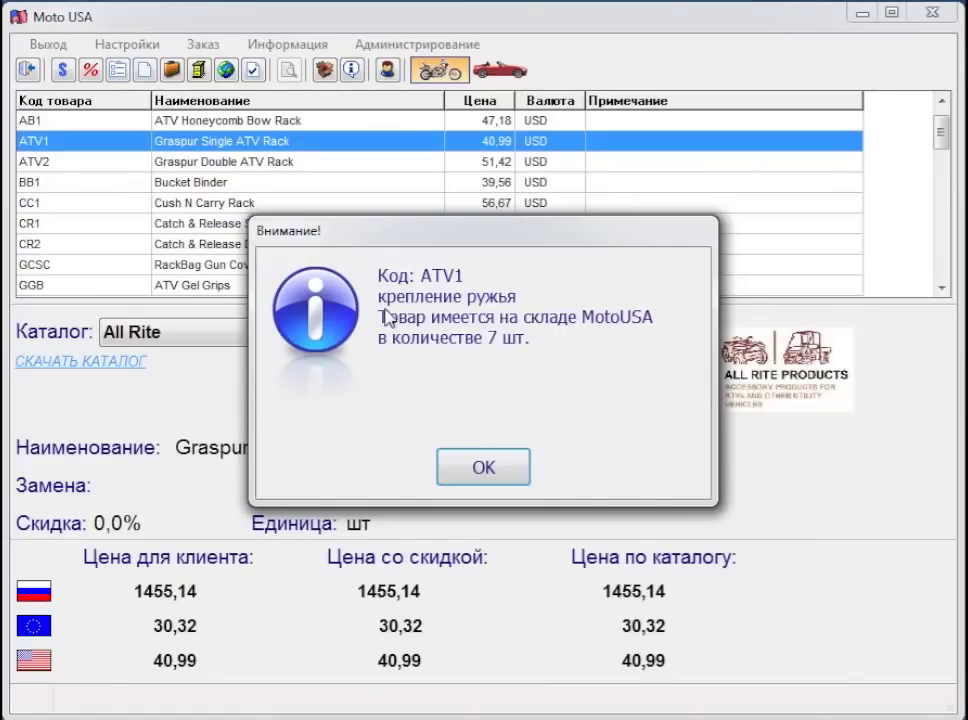
key(Return)
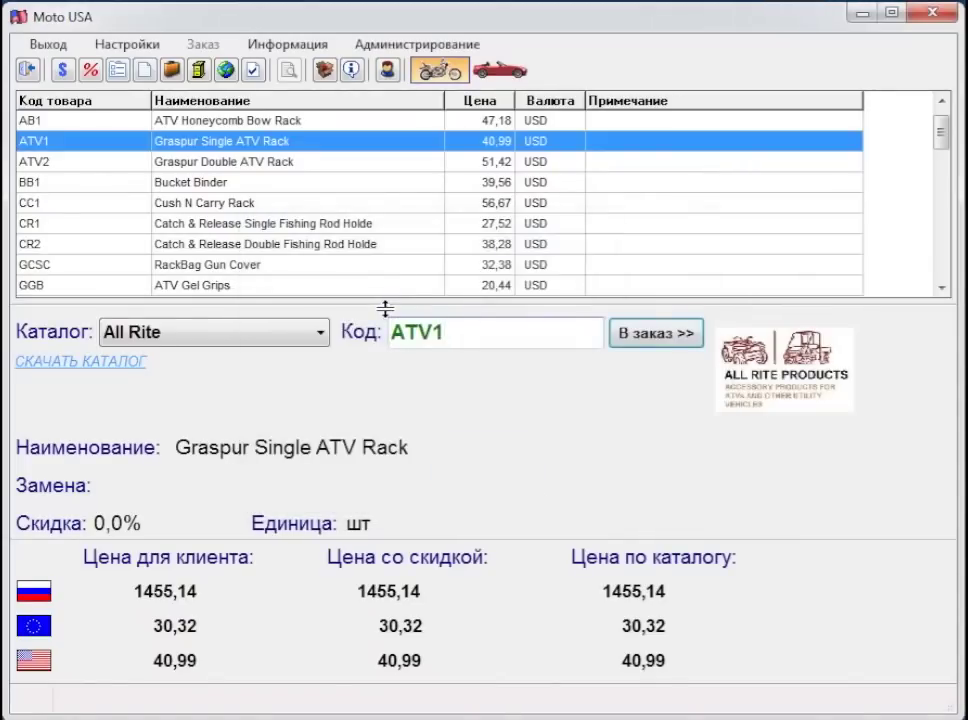
Add 3 pieces of the All Rite part ATV1 to the order.
click(660, 336)
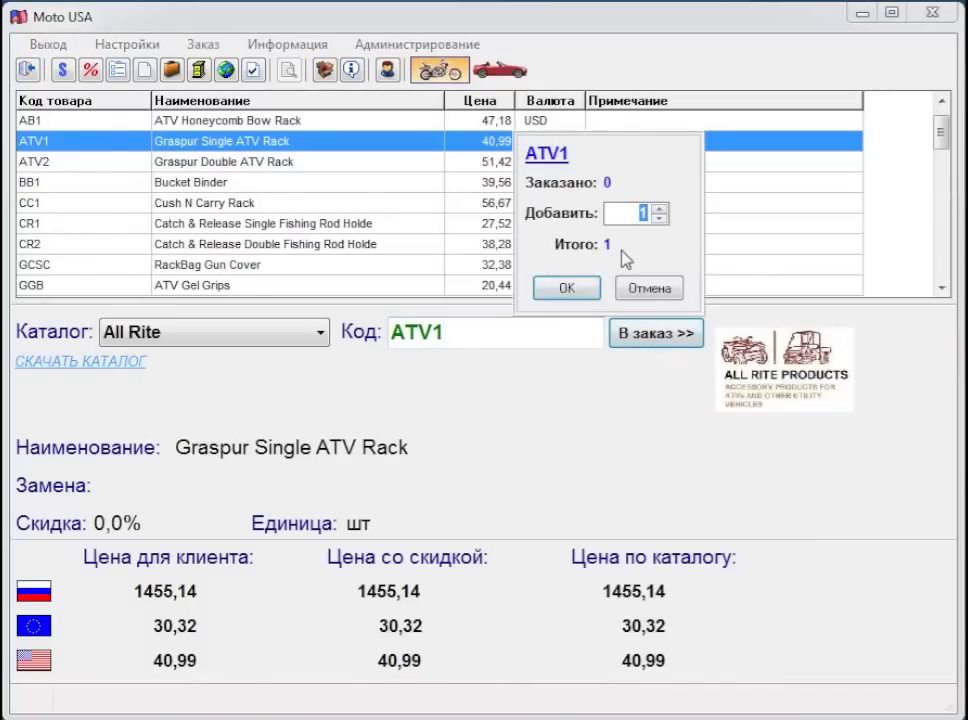
text(3)
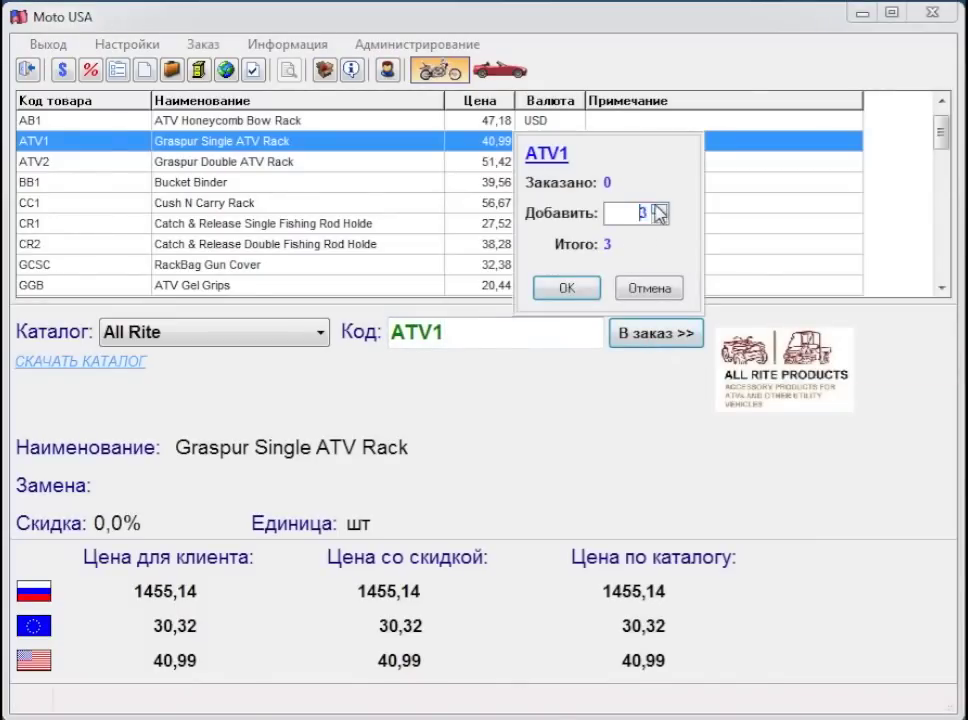
click(566, 289)
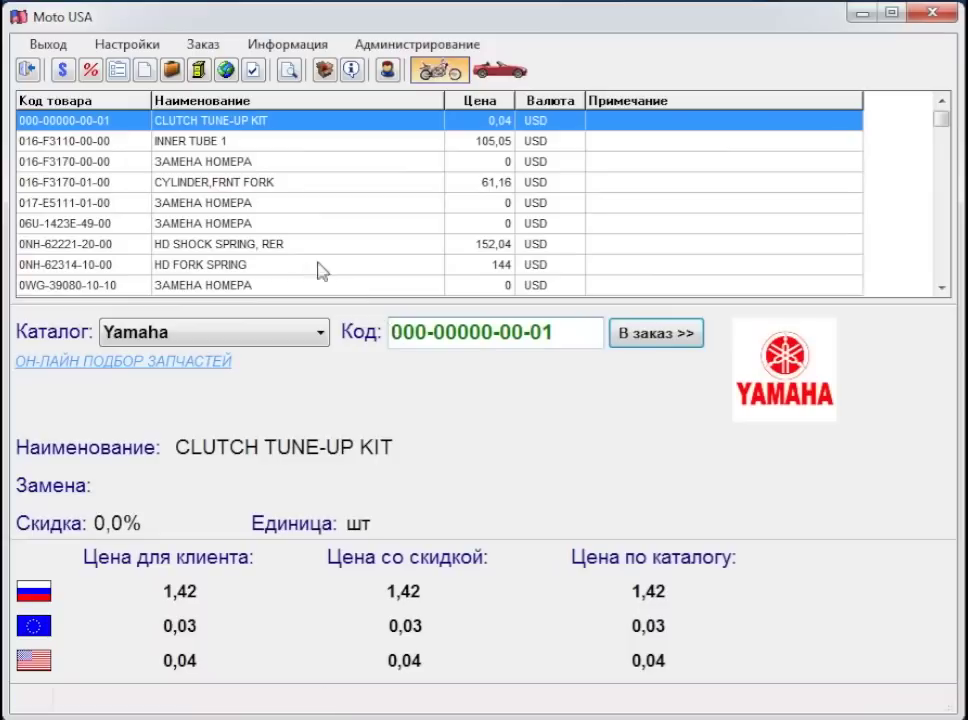
Follow the replacement number of Yamaha part 017-E5111-01-00 to 5L9-E5150-00-00 and add 1 piece to the order.
click(118, 205)
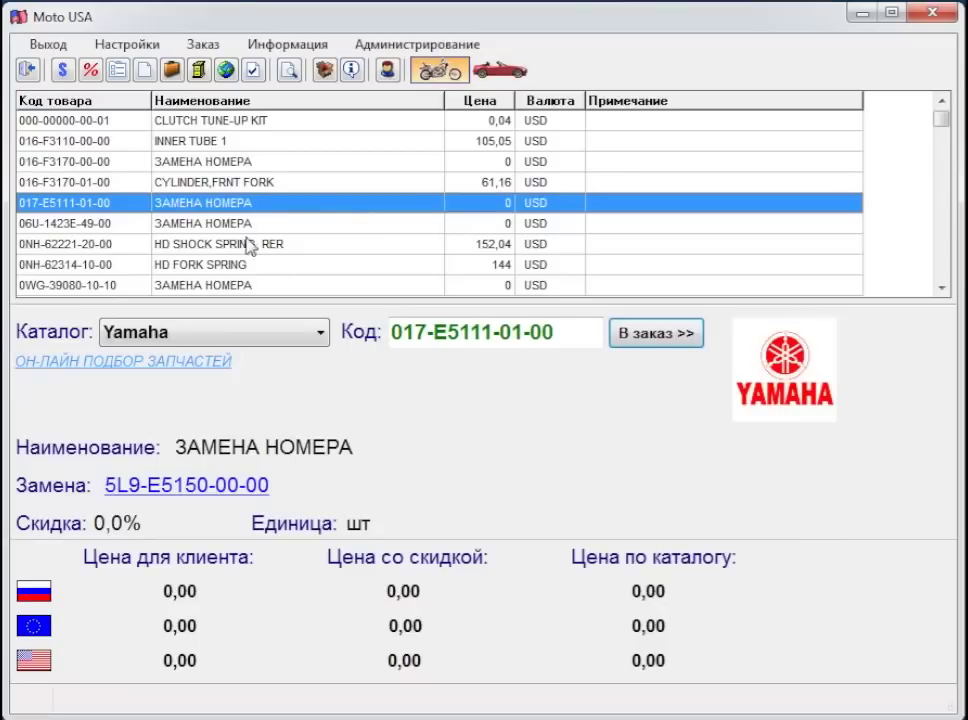
click(163, 489)
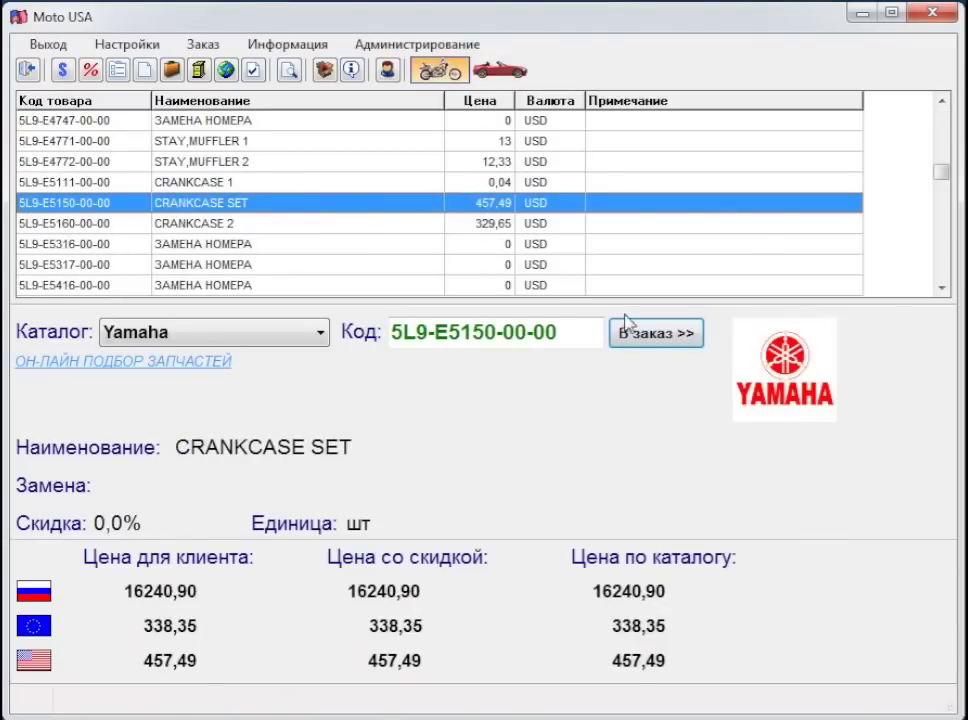
click(625, 332)
click(567, 289)
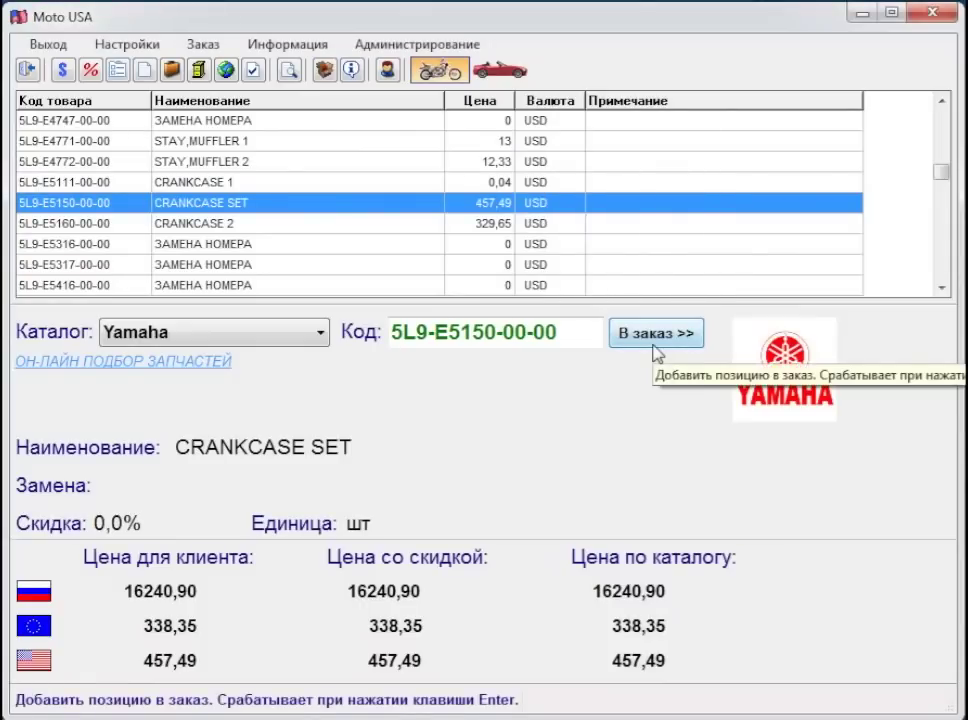
Open the current order, bring its window fully into view, and try to start a note to the order.
click(290, 76)
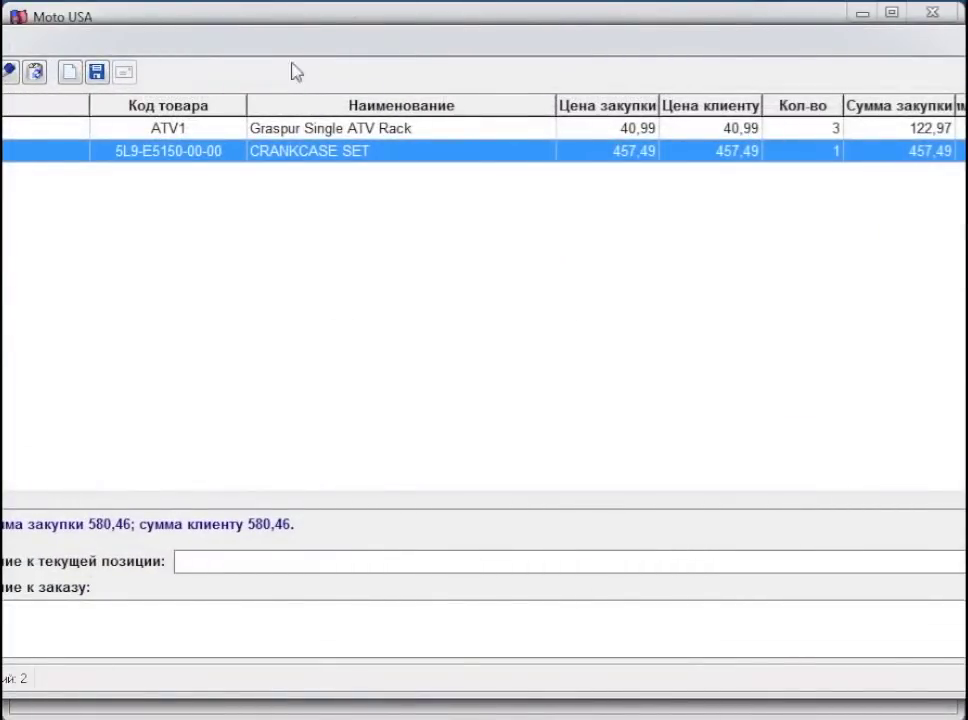
drag(298, 54, 388, 48)
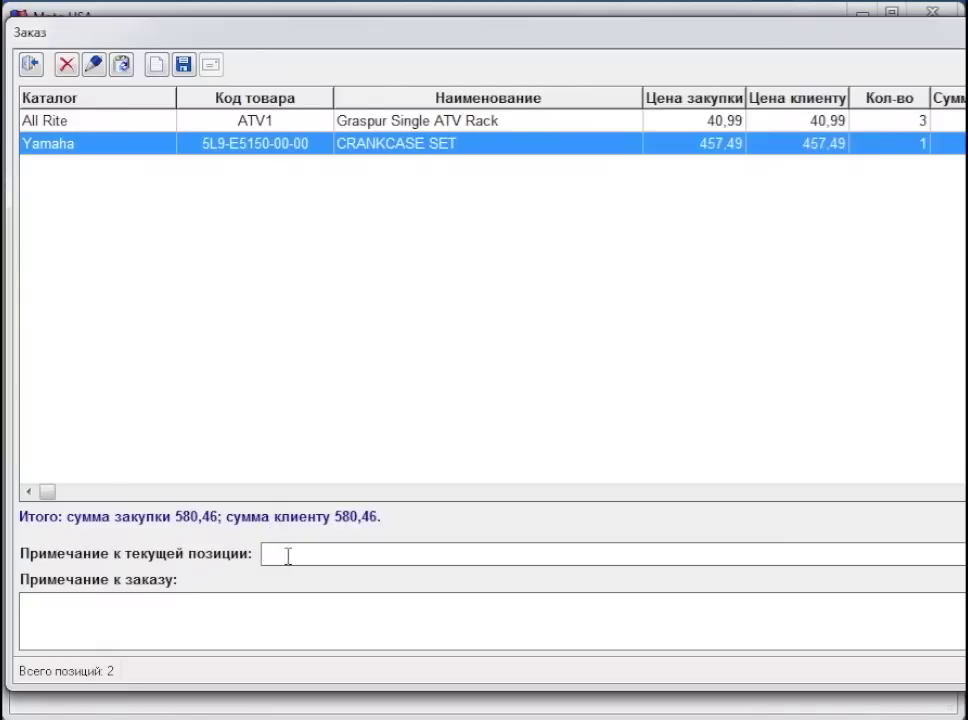
click(151, 613)
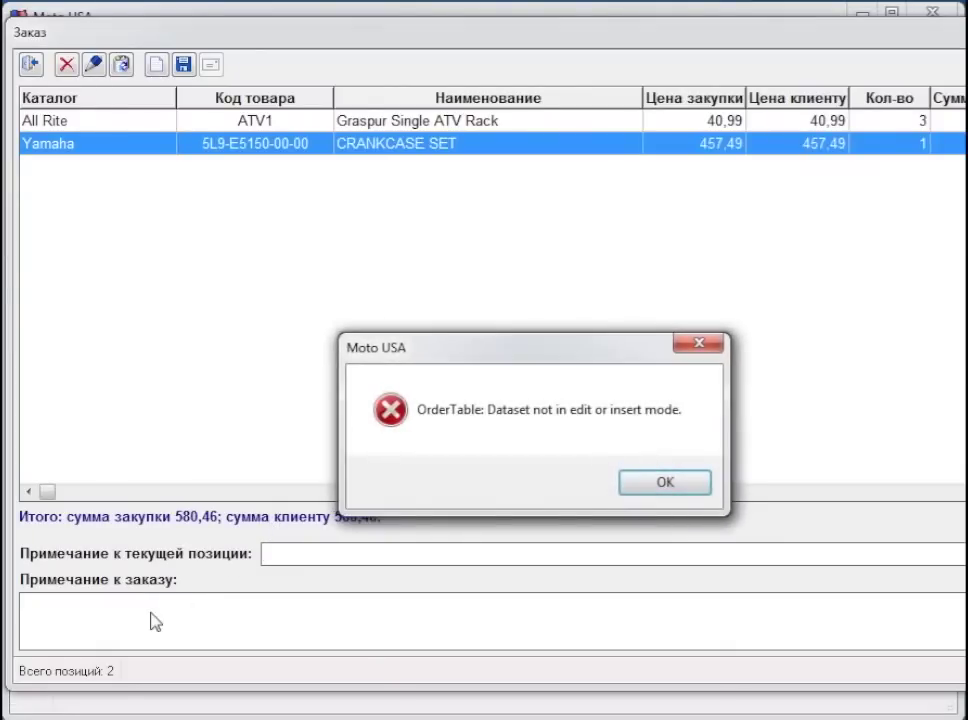
click(668, 483)
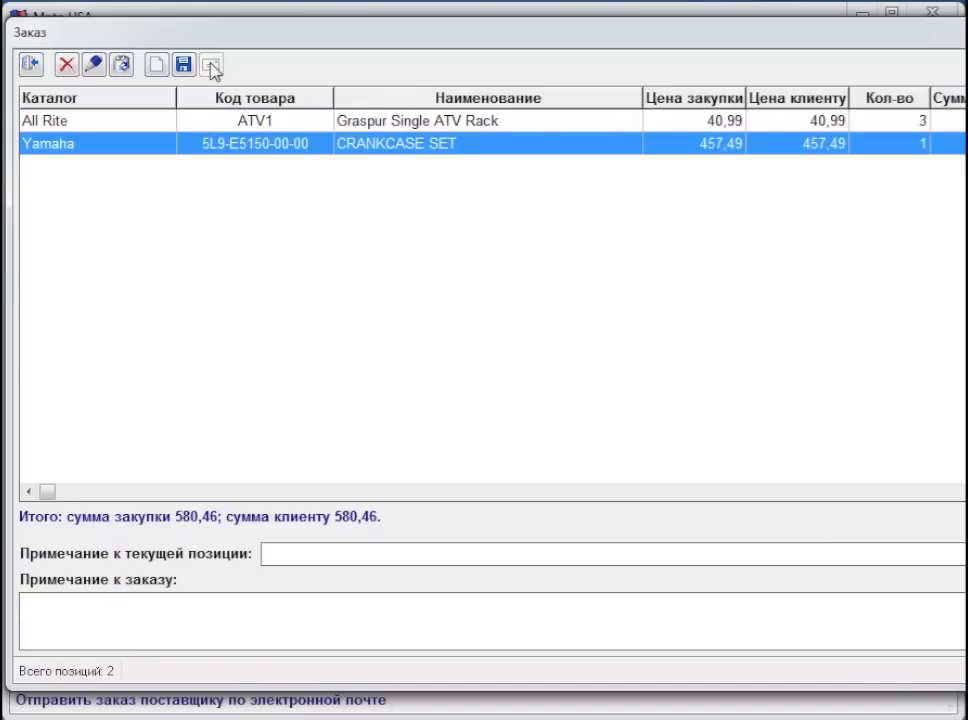
Open the customer contract data for the order, choose Рубль as the currency and set the delivery date to 15.02.2014.
click(156, 66)
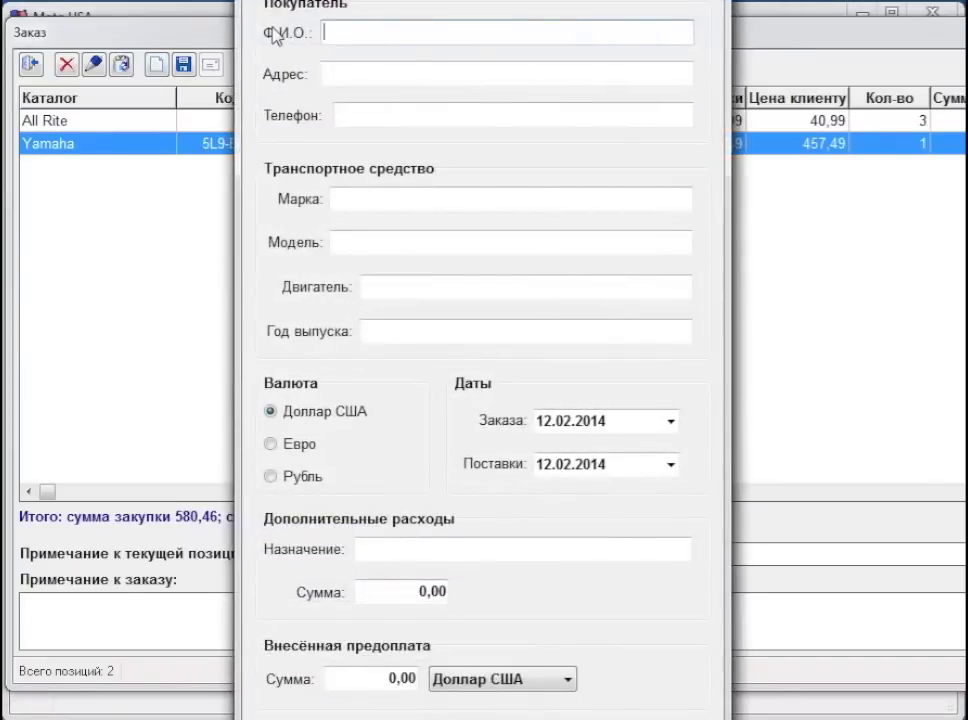
drag(328, 0, 329, 12)
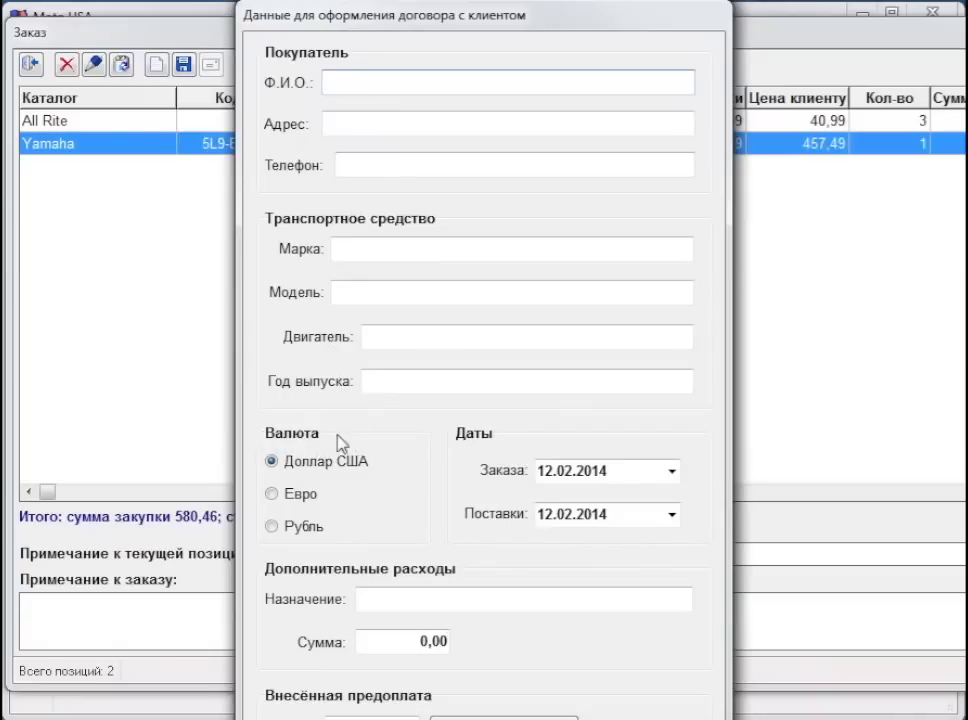
click(273, 527)
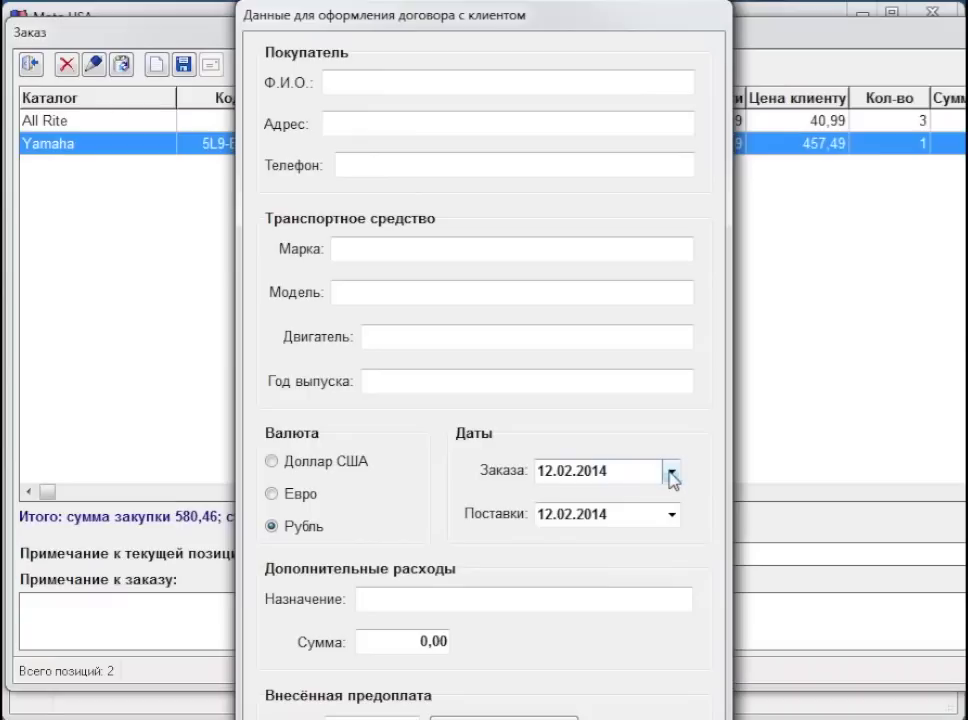
click(671, 514)
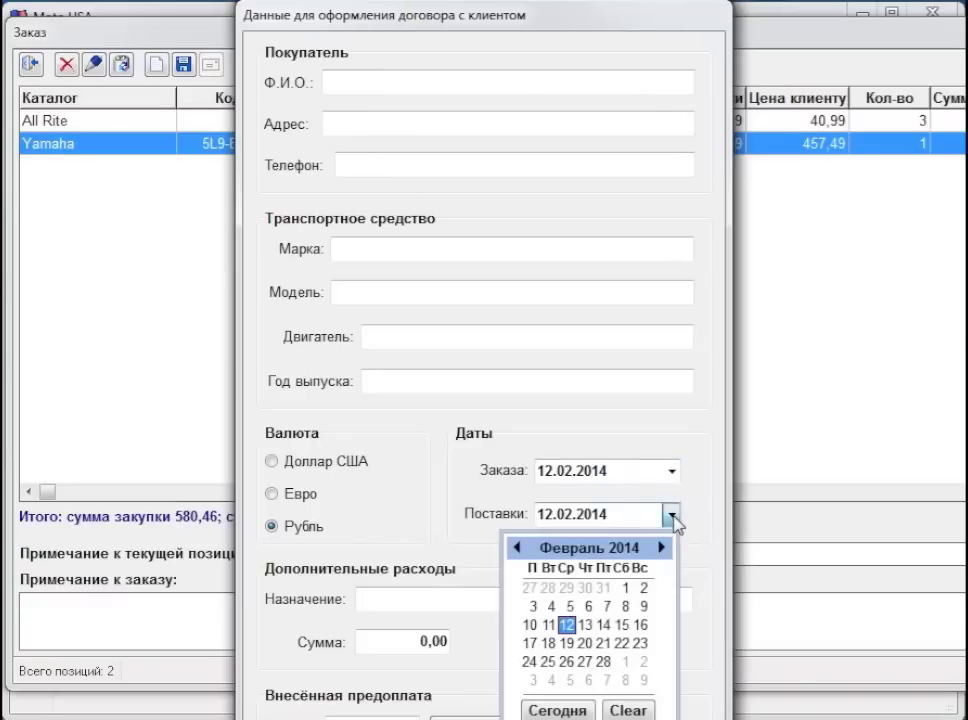
click(620, 626)
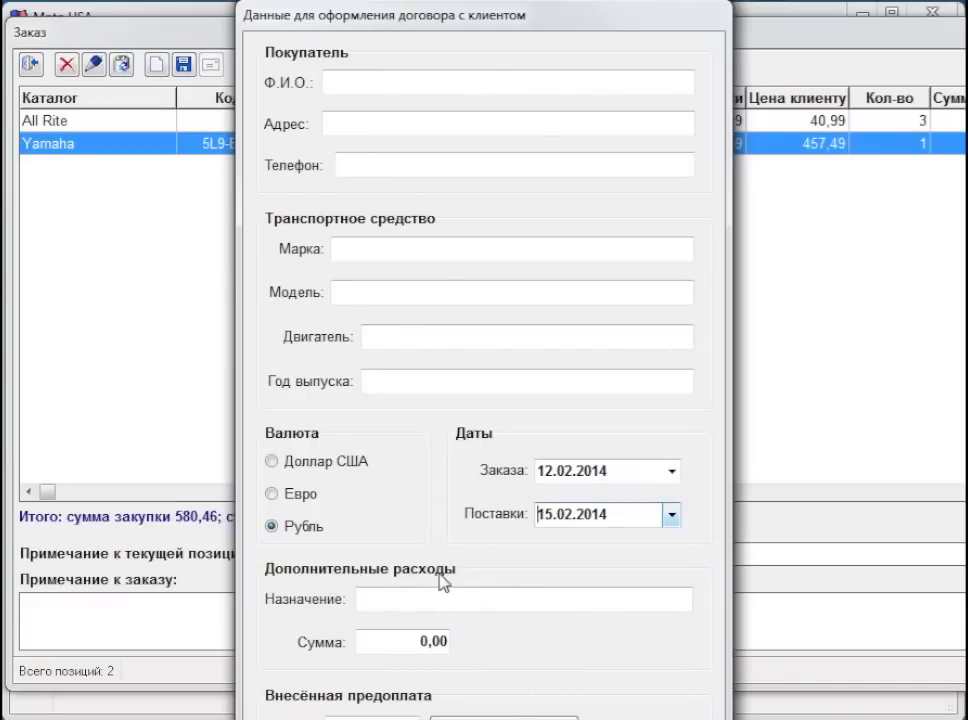
Enter a prepayment of 1000 in rubles, leave the additional expenses empty, and confirm the customer contract data.
click(371, 601)
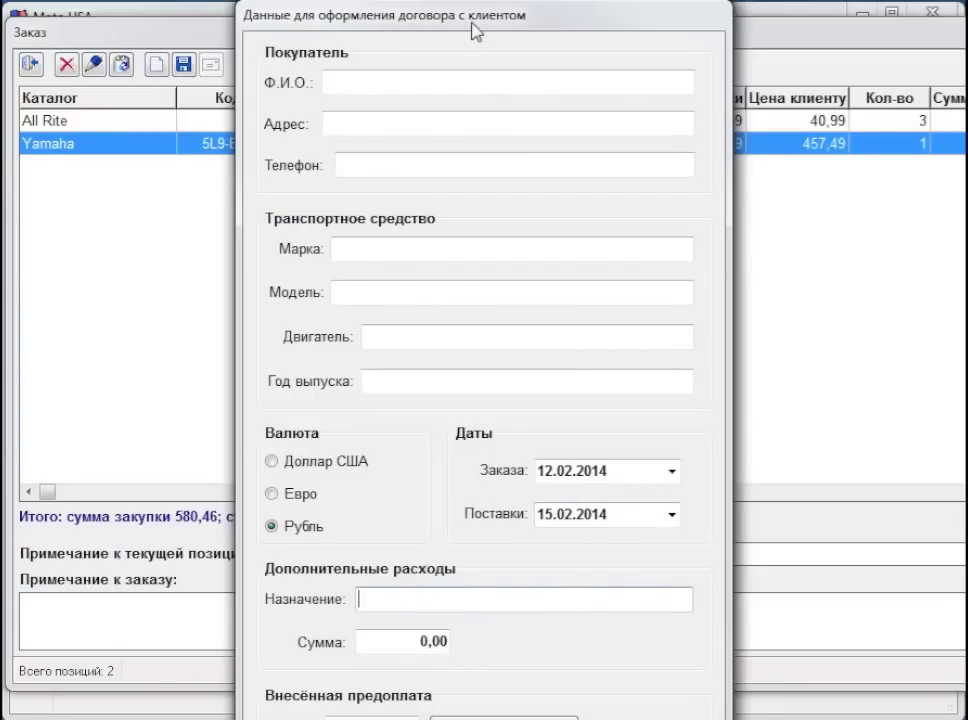
drag(472, 11, 469, 0)
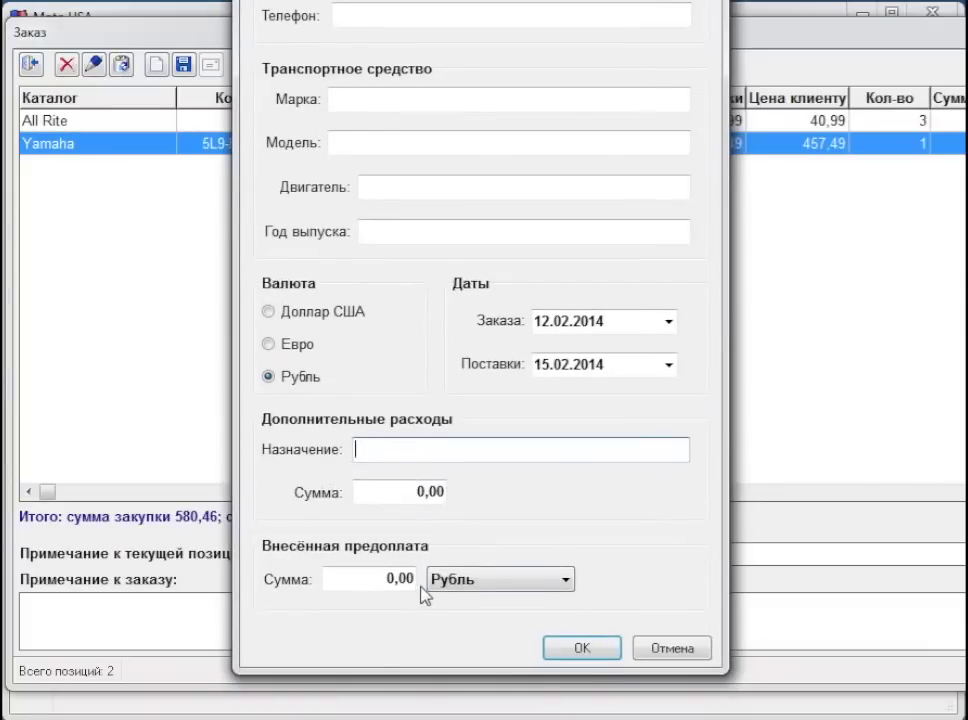
click(363, 588)
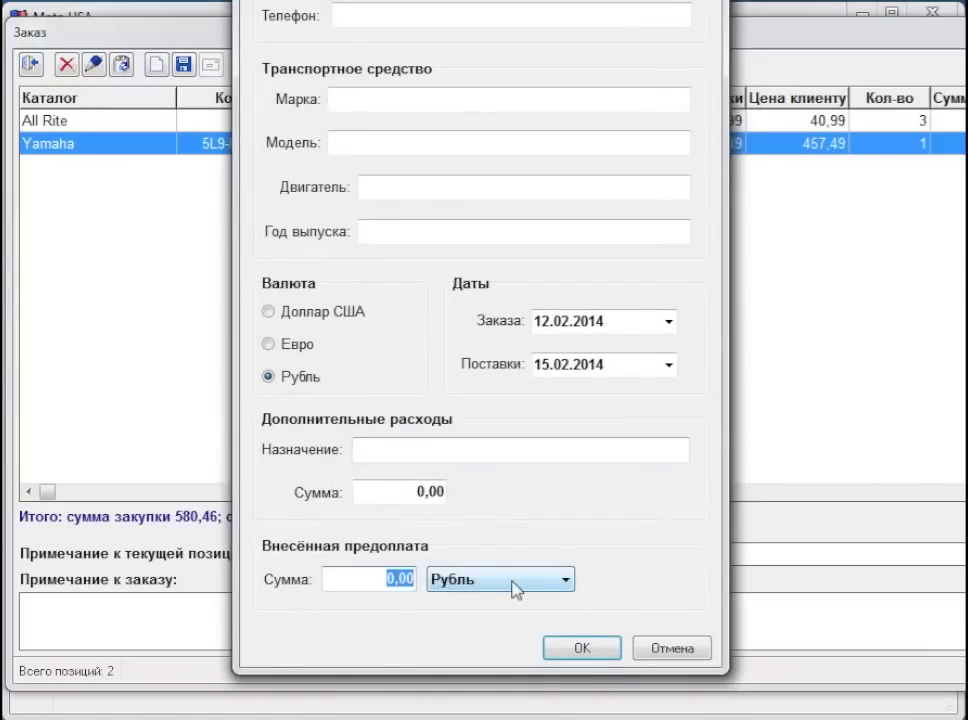
text(1000)
click(600, 650)
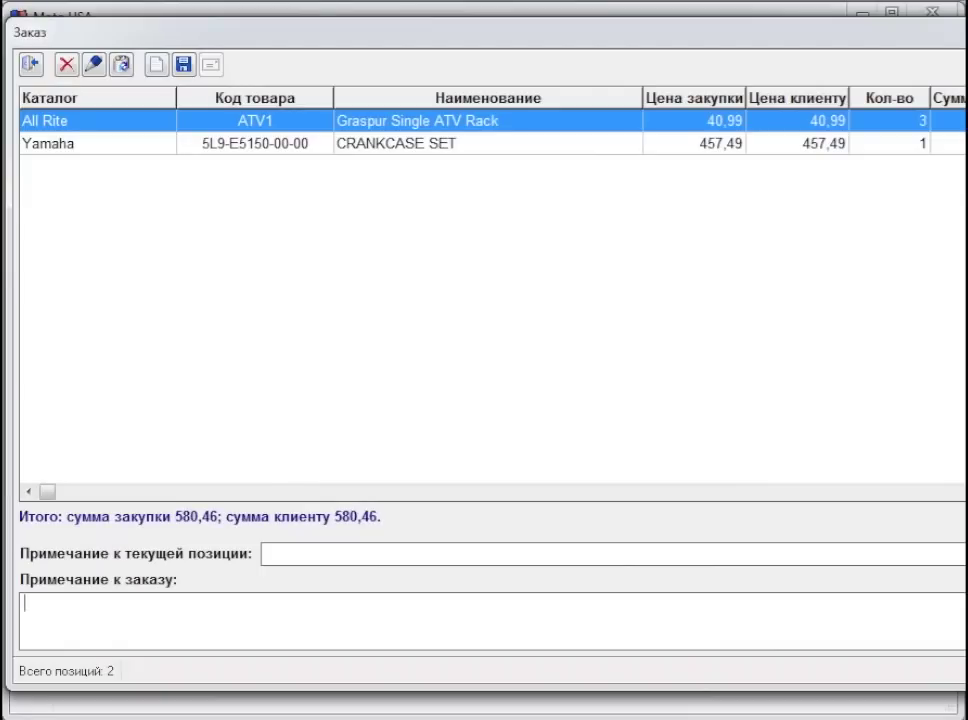
Save the order to a file, decline opening it for viewing, and return from the order to the catalogue.
click(184, 68)
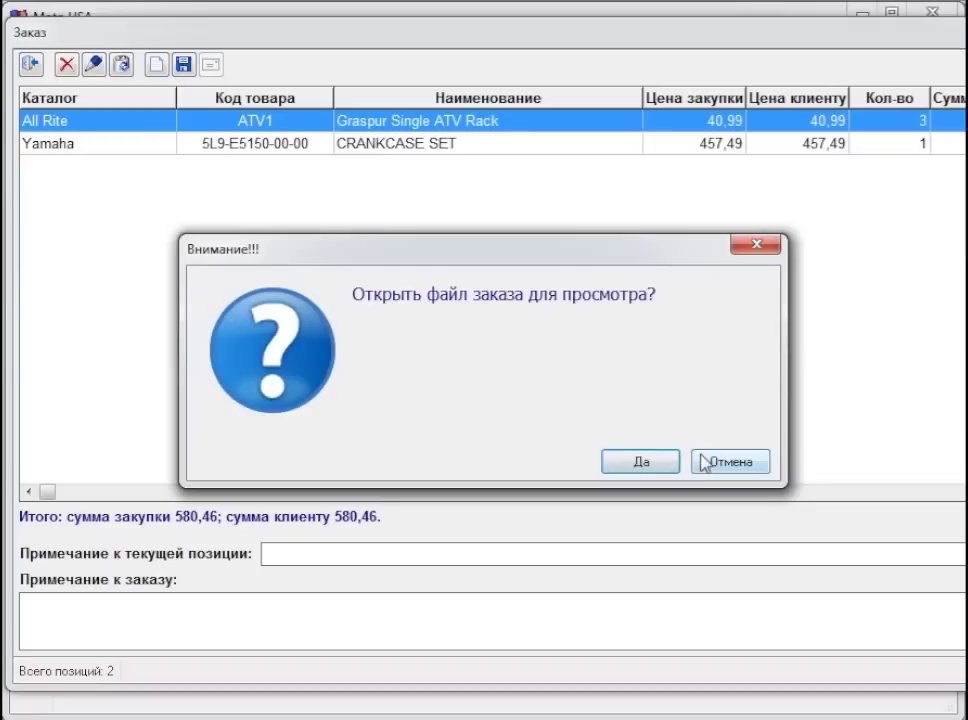
click(737, 464)
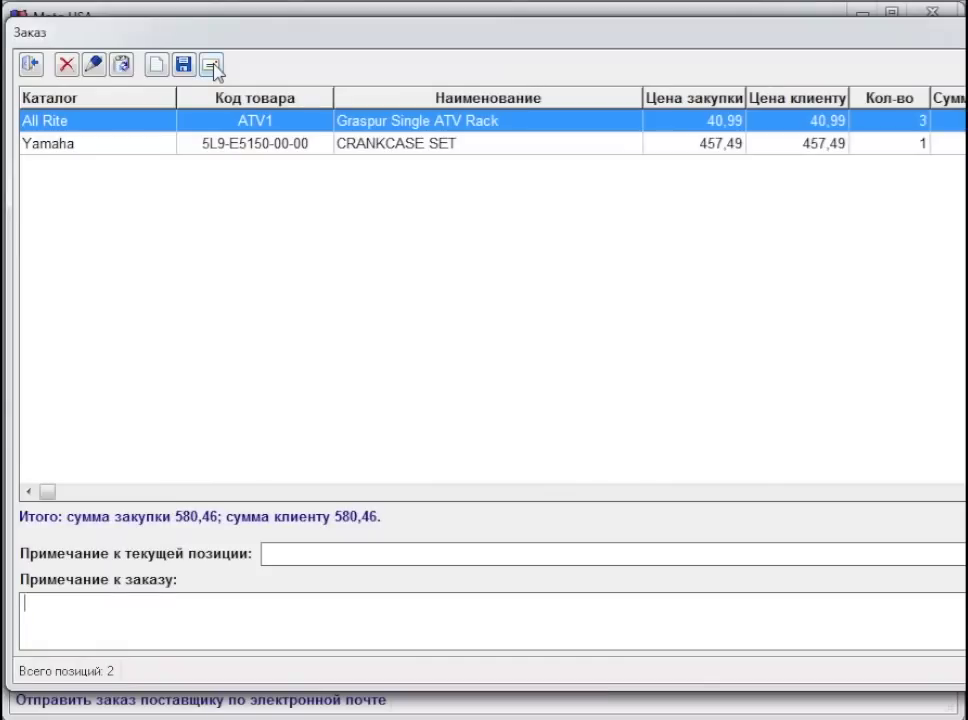
click(31, 65)
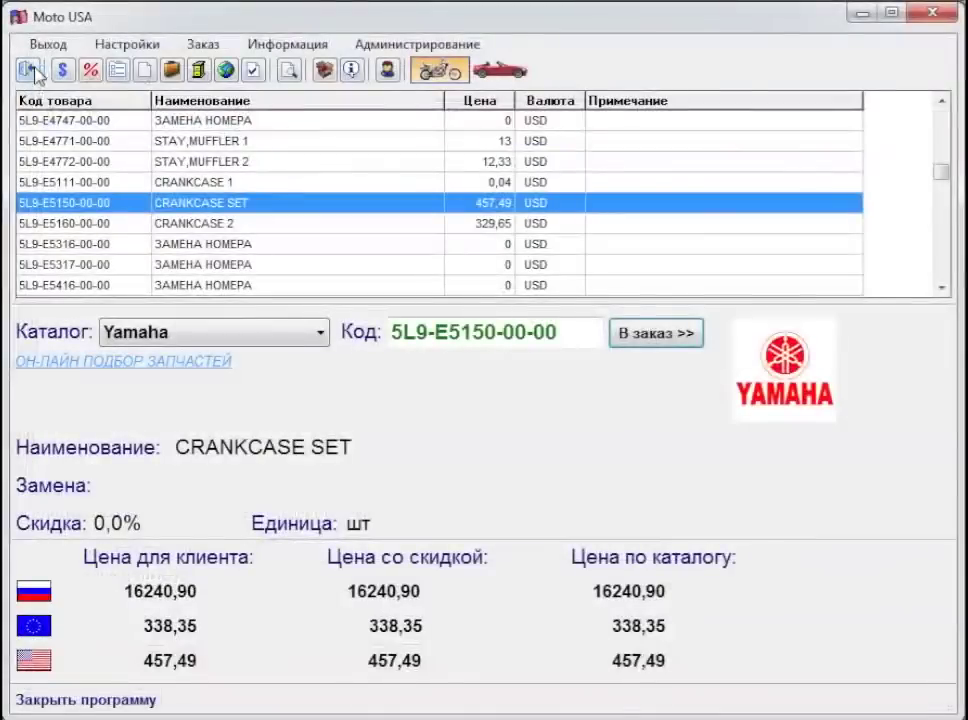